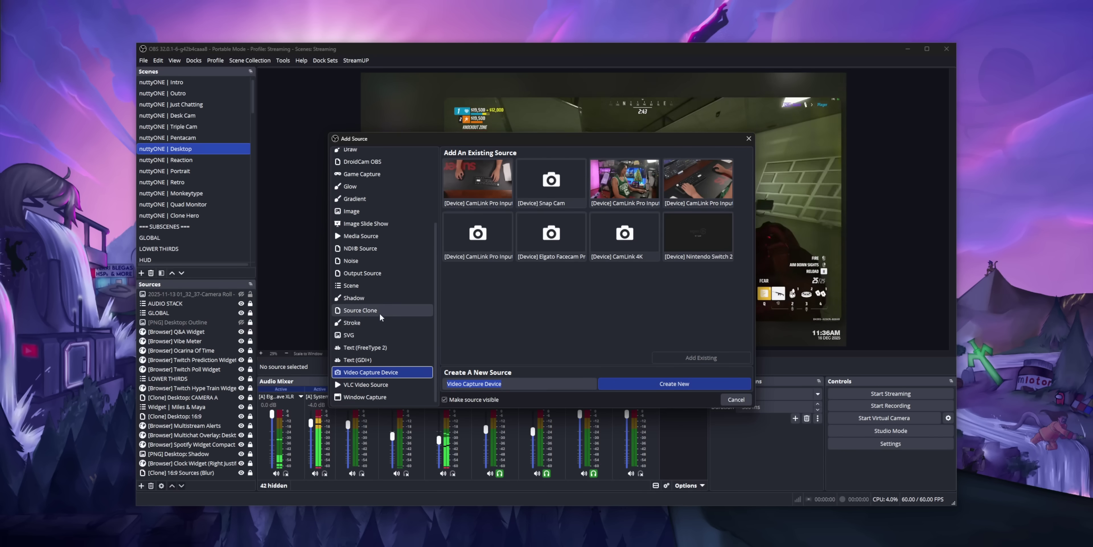
Step: Dock the Vertical canvas onto the main preview as a tab beside the Canvas
scroll(728, 280, down, 3)
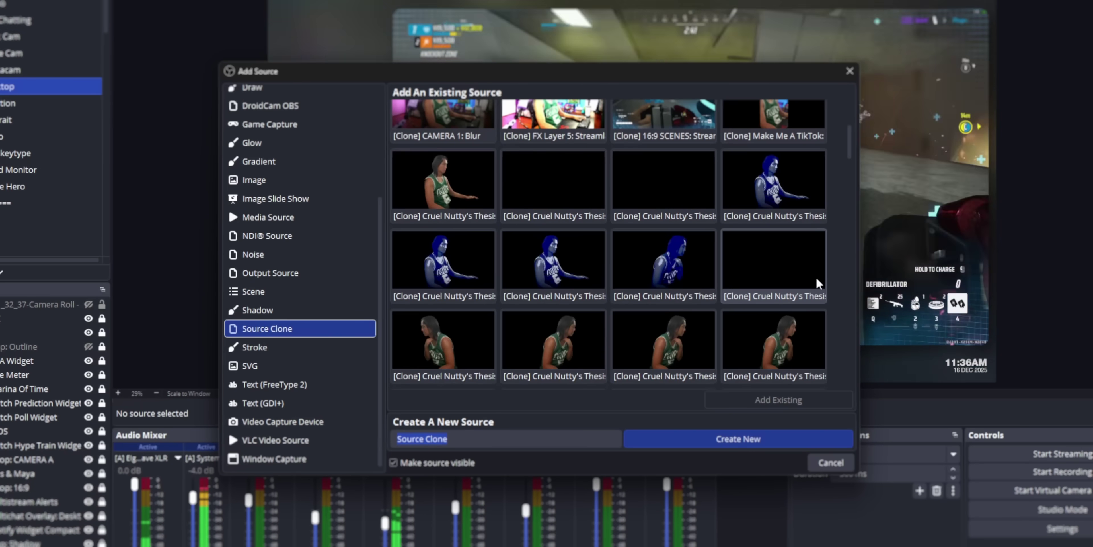
scroll(817, 279, down, 5)
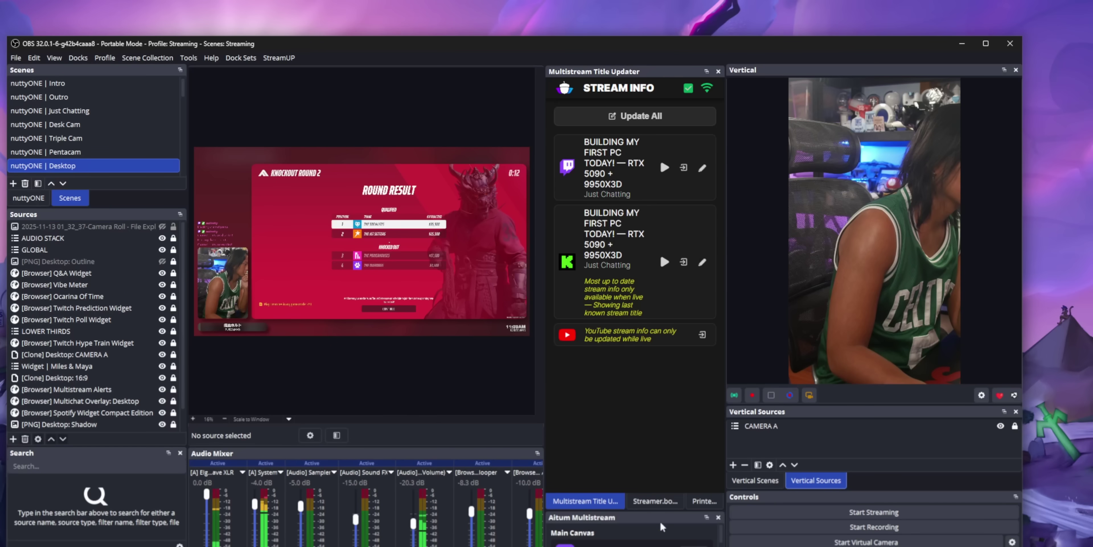
drag(743, 69, 370, 211)
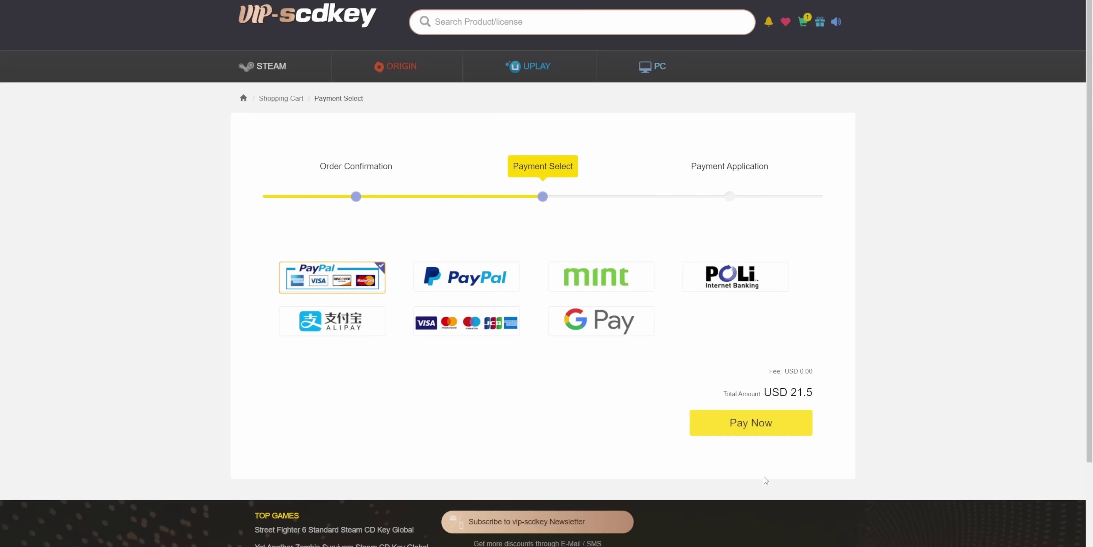
Step: Pay for the MS Win 11 Pro OEM key order with PayPal
click(754, 430)
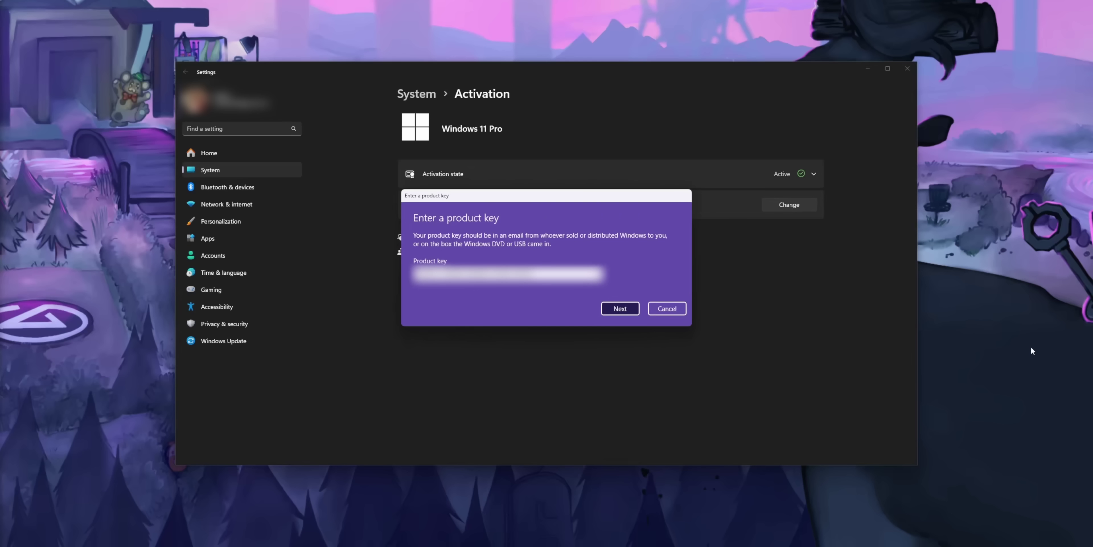
Step: Close the Enter a product key dialog on the Activation page
click(674, 311)
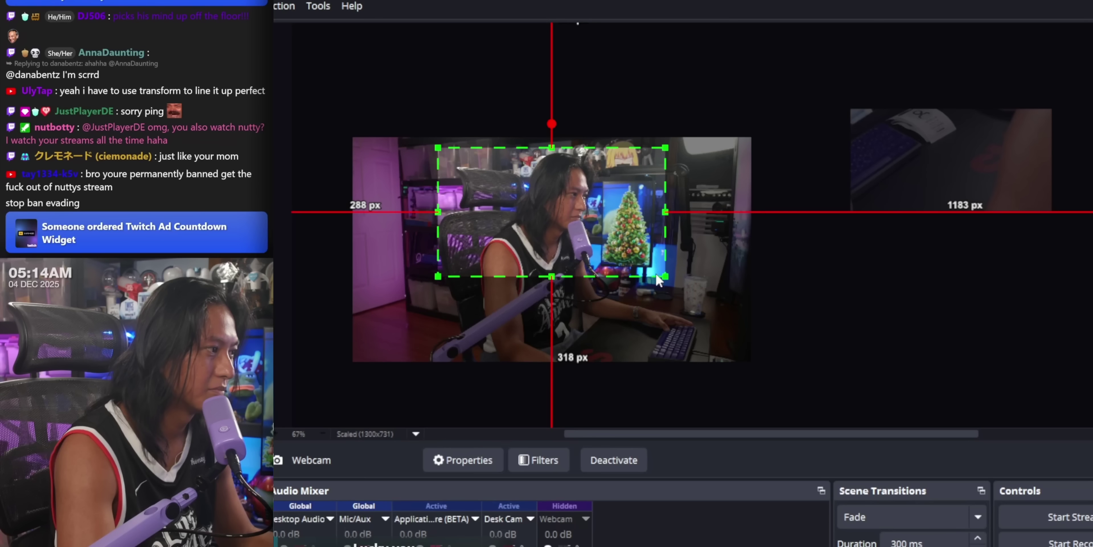
Step: Alt-drag the Webcam's bottom-right corner to crop it around the person and Christmas tree
drag(665, 360, 636, 260)
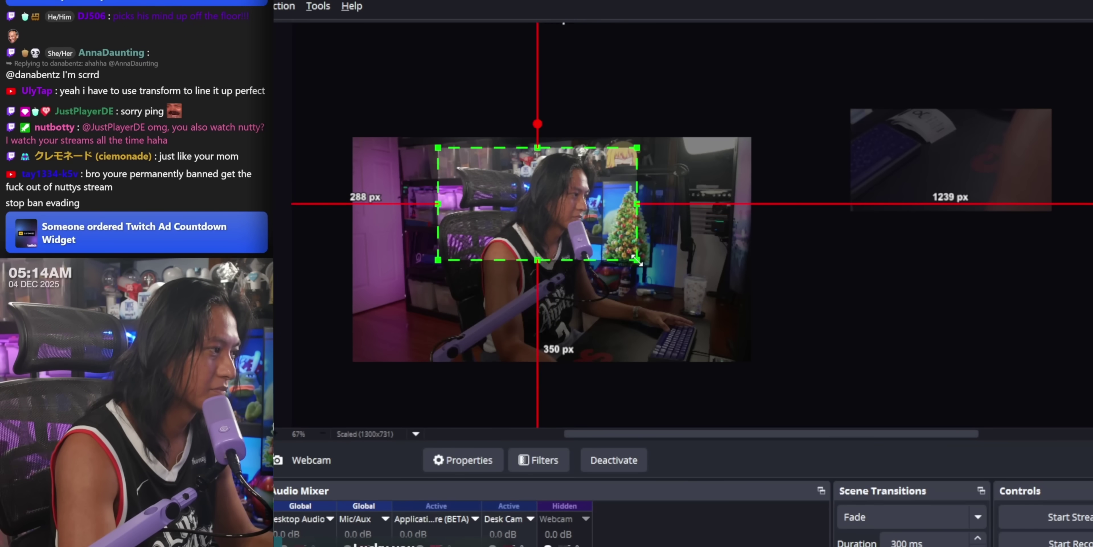
drag(689, 286, 689, 287)
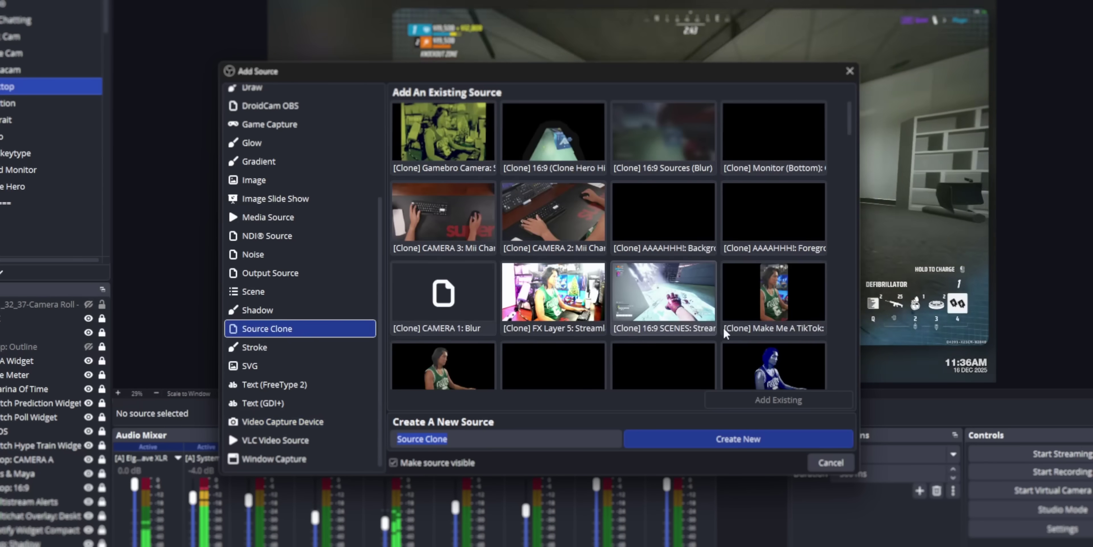
Step: Open Add Source from the preview's context menu and list existing Scene sources
scroll(809, 302, down, 10)
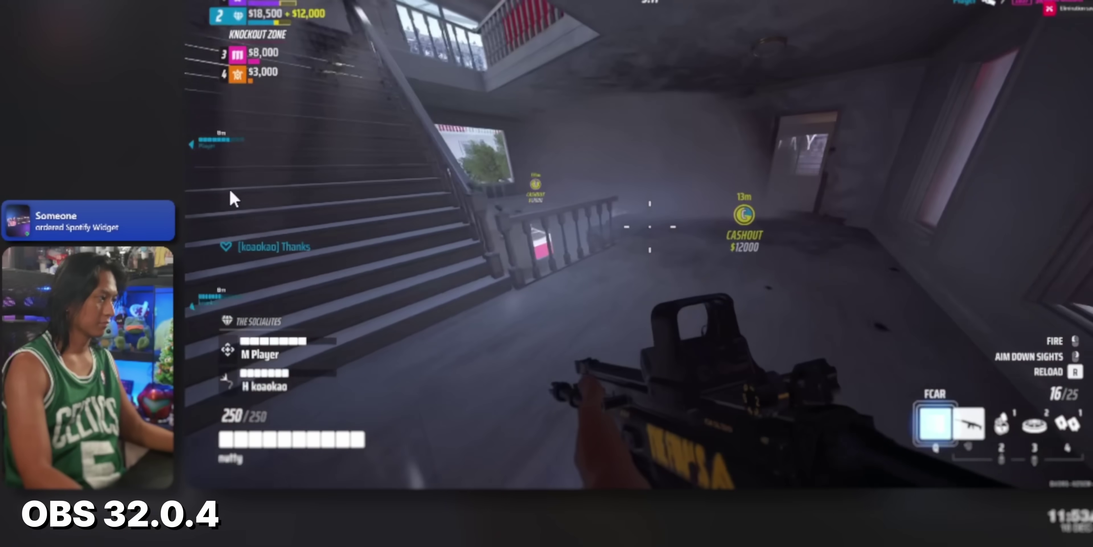
right_click(281, 150)
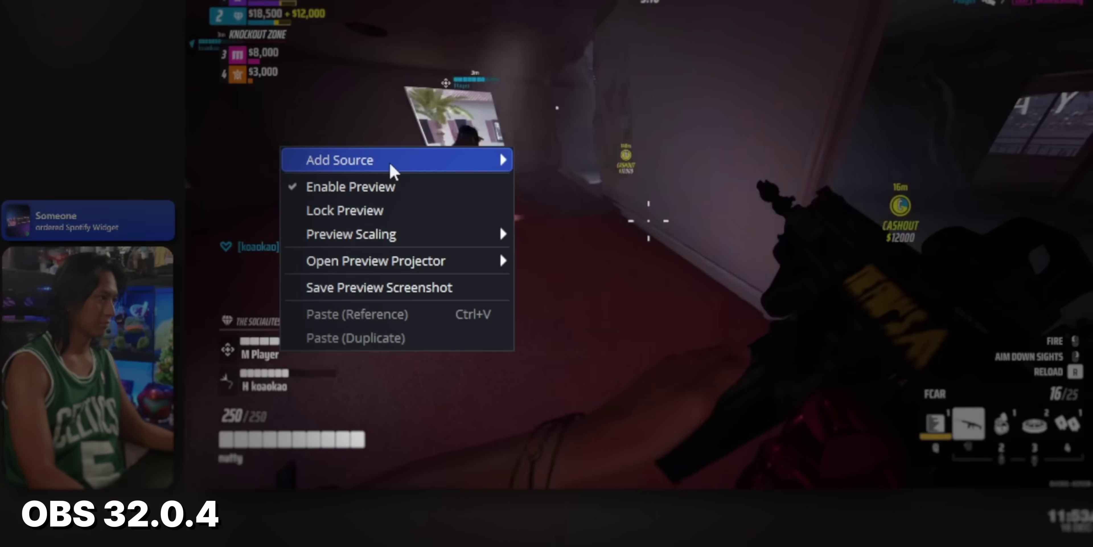
mouse_move(393, 163)
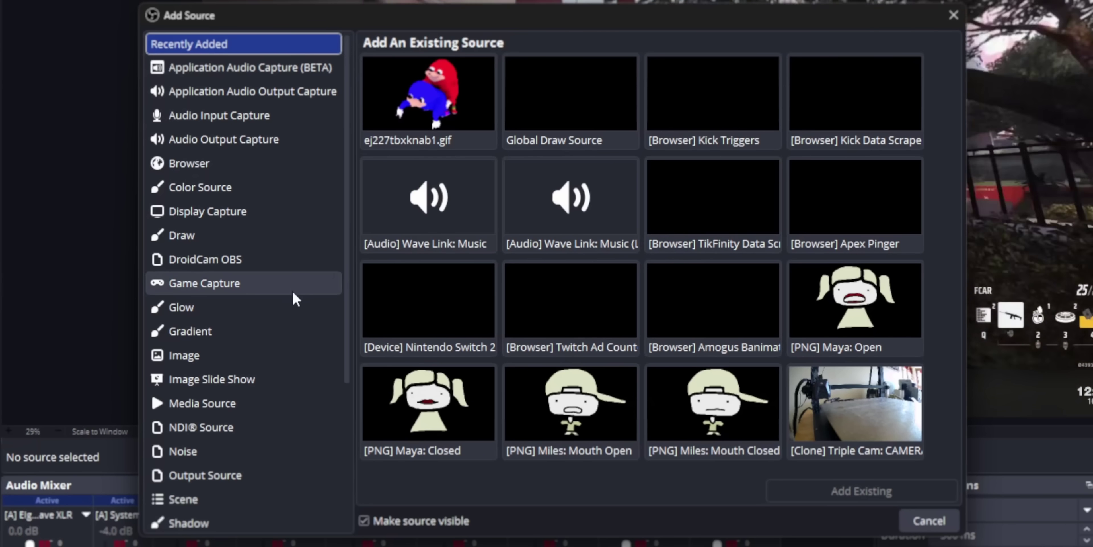
click(252, 500)
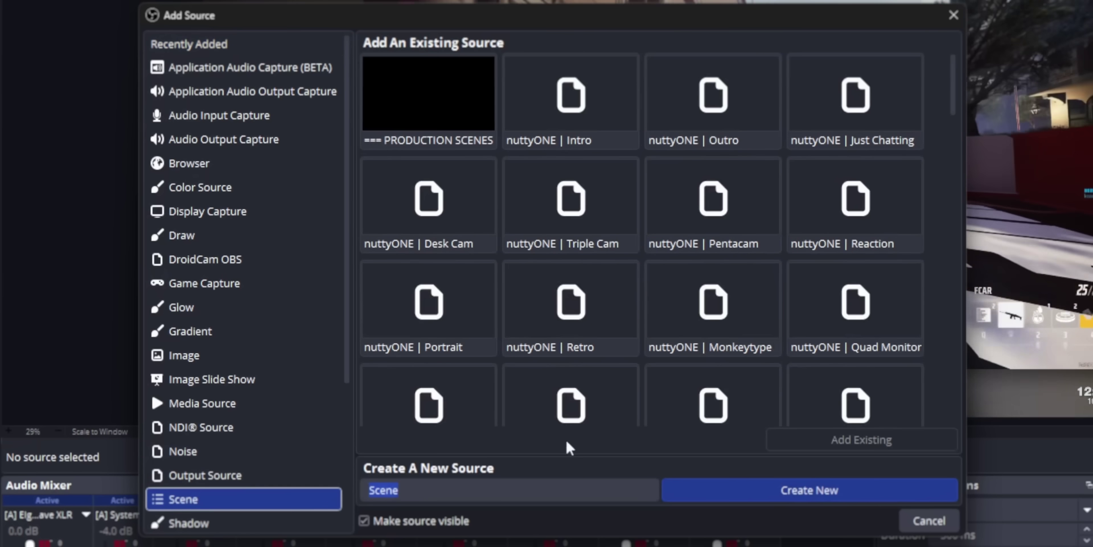
scroll(838, 328, down, 6)
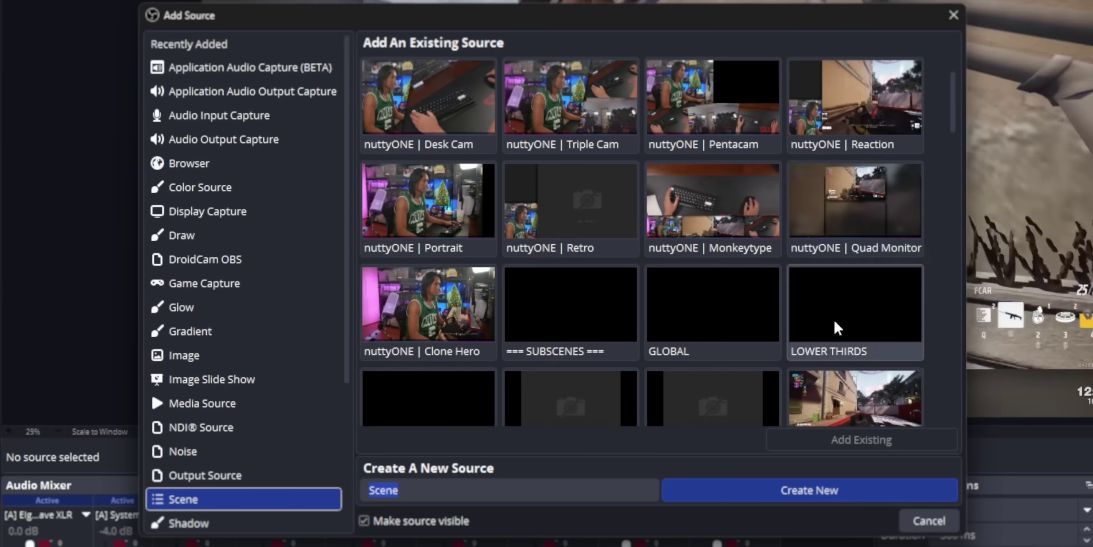
Step: Name a new capture source 'Webcam' and create it
scroll(810, 332, up, 5)
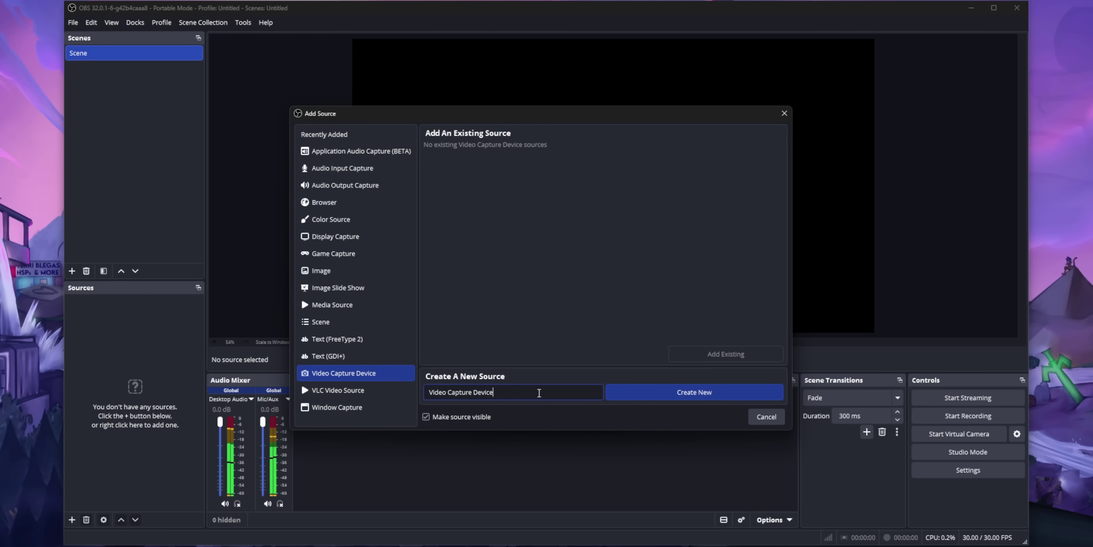
text(Webca,m)
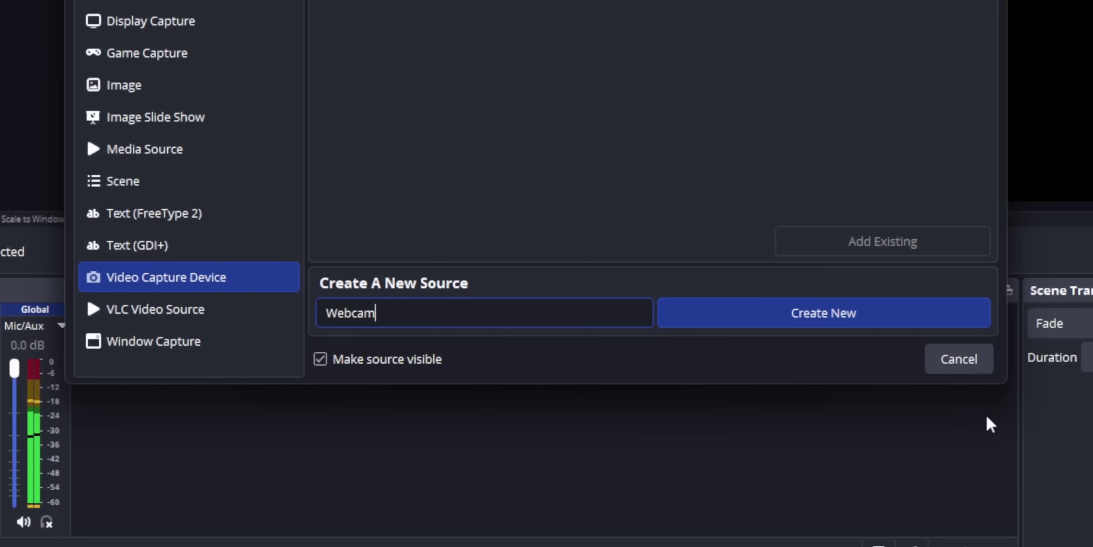
click(915, 310)
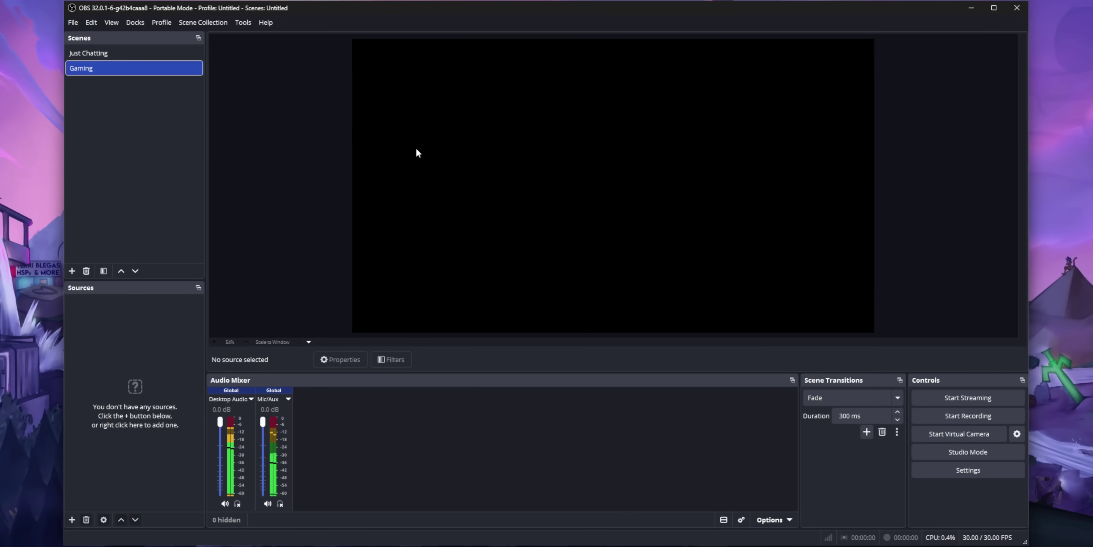
Step: Drop the existing Webcam source onto the Gaming scene canvas, filling it
right_click(416, 149)
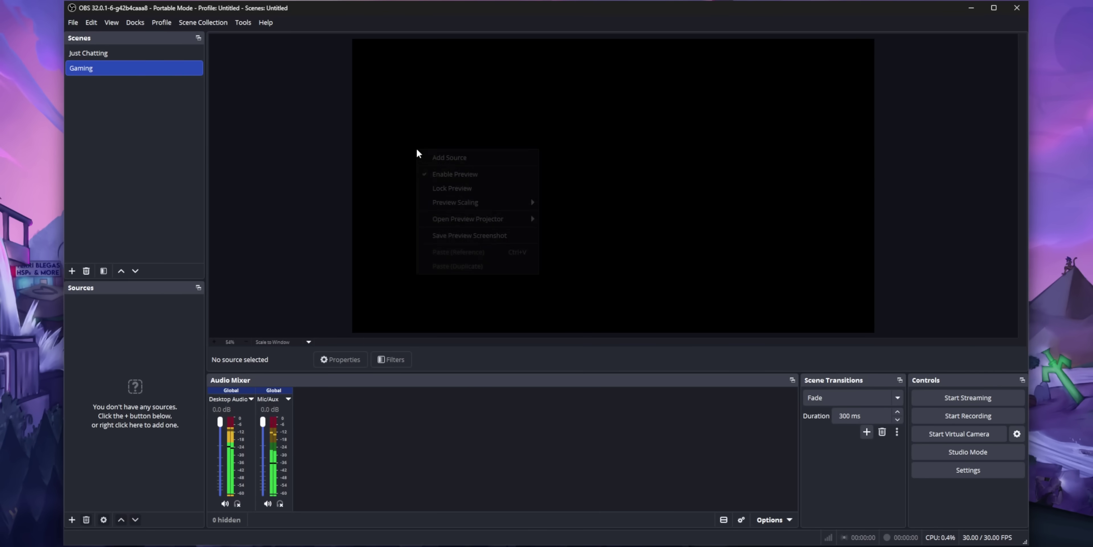
click(509, 157)
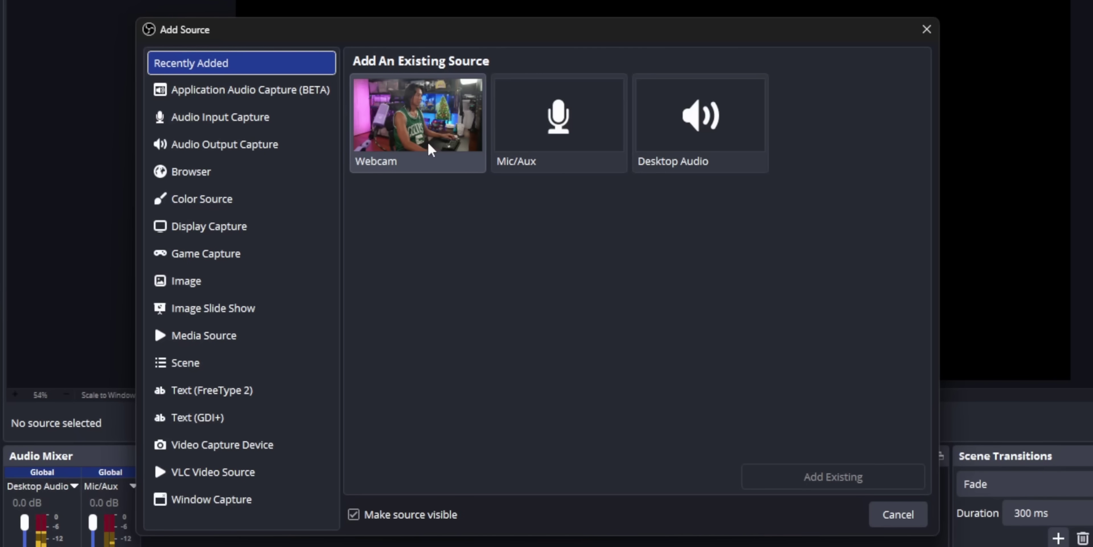
drag(413, 152, 550, 120)
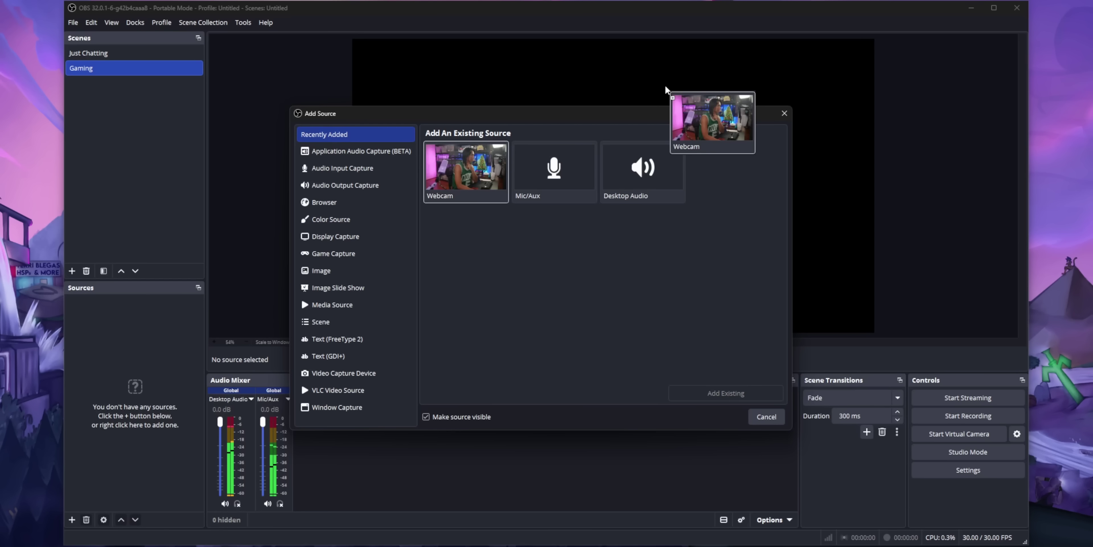
drag(665, 84, 665, 84)
click(784, 114)
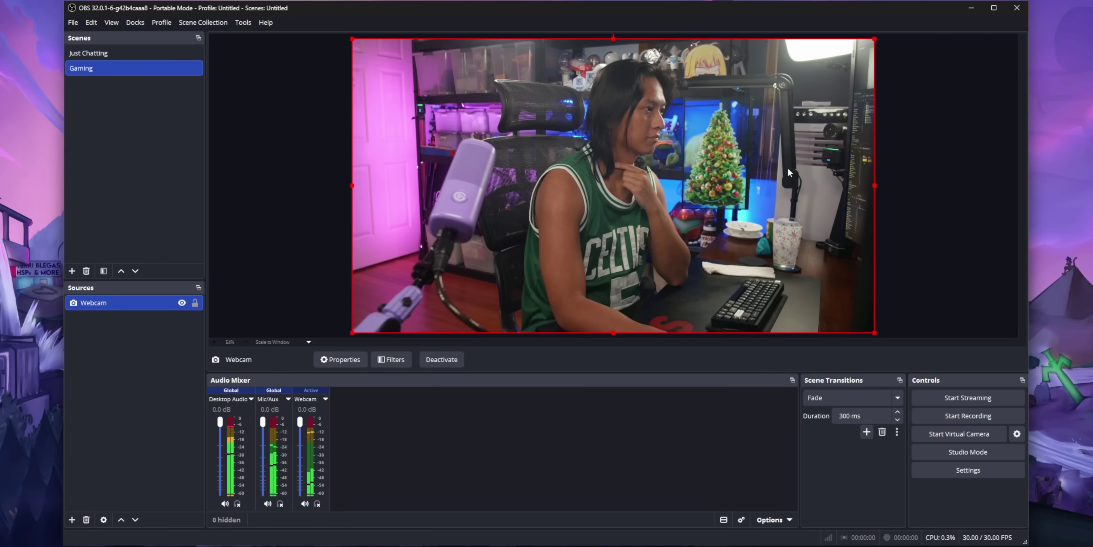
click(937, 213)
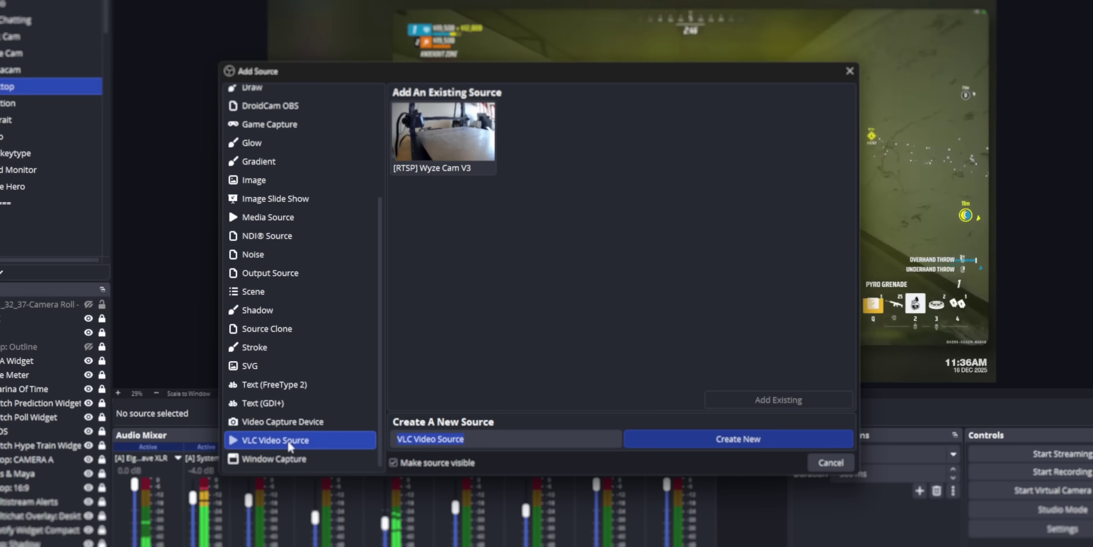
Step: Choose Cam Link 4K as the device for Video Capture Device 2
key(Up)
key(Up)
key(Up)
key(Up)
key(Up)
key(Up)
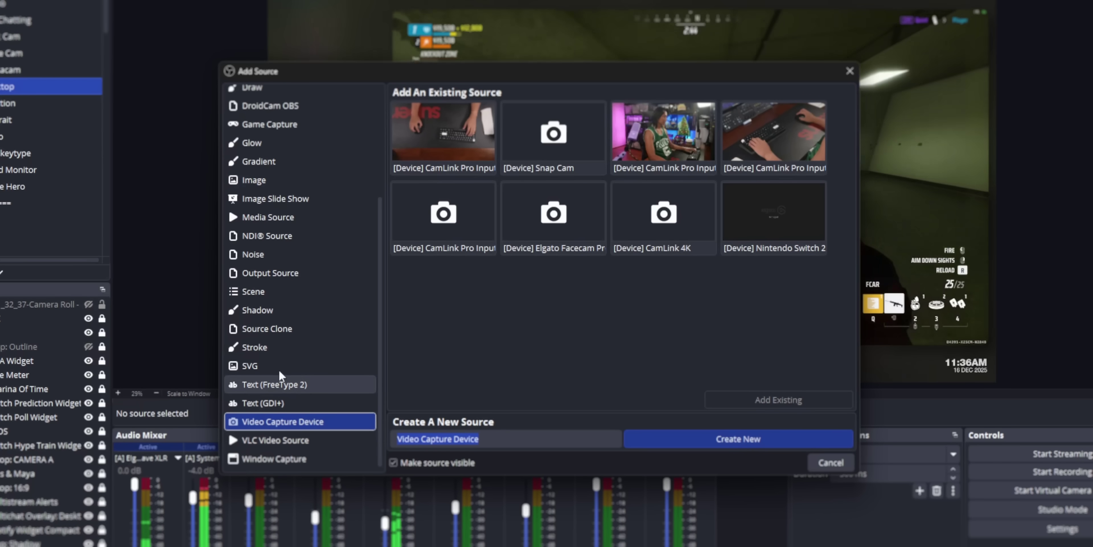
scroll(817, 297, down, 10)
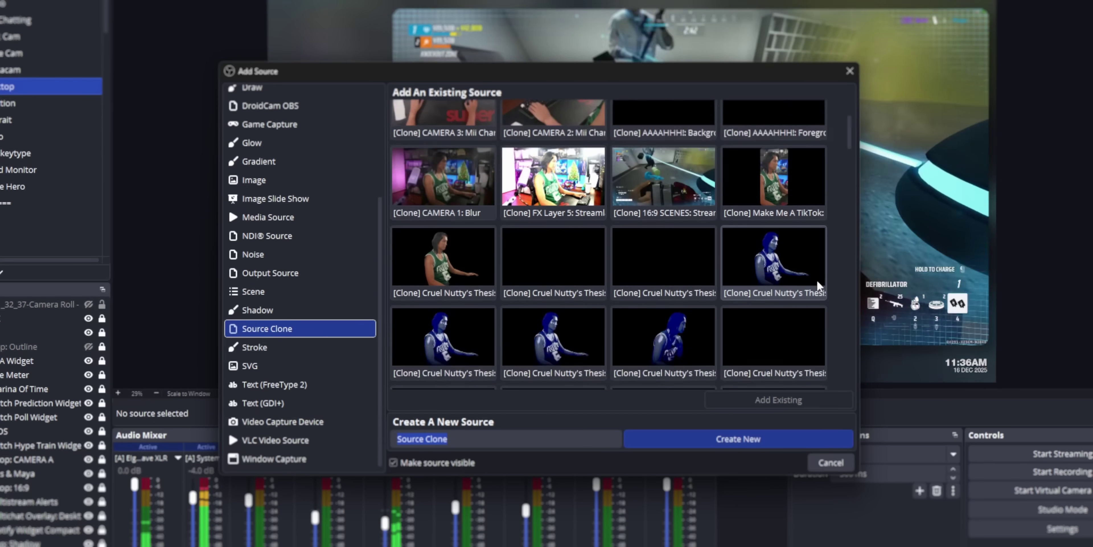
scroll(830, 272, up, 8)
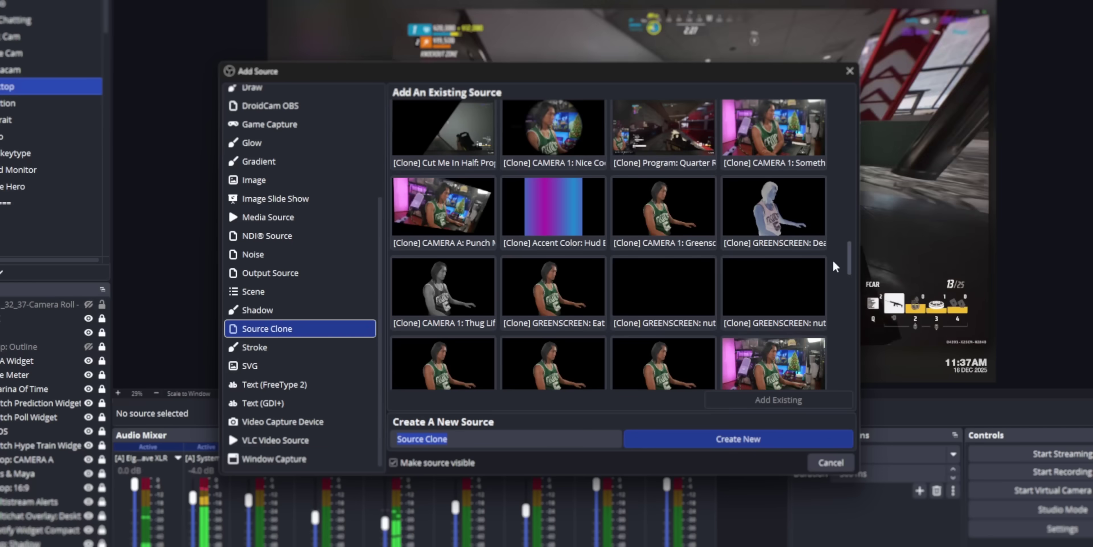
scroll(837, 231, up, 4)
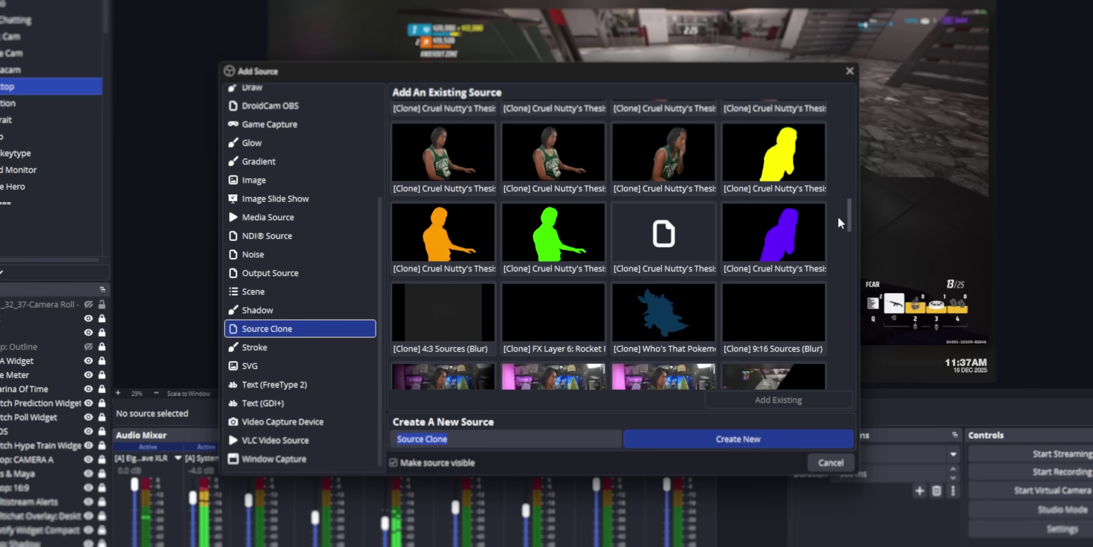
scroll(839, 199, down, 5)
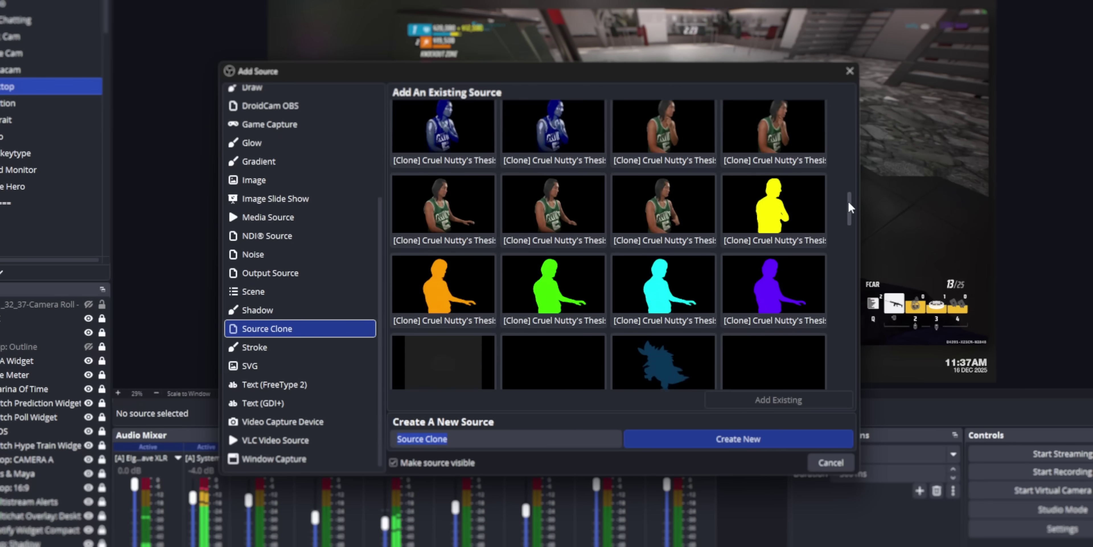
scroll(832, 233, down, 3)
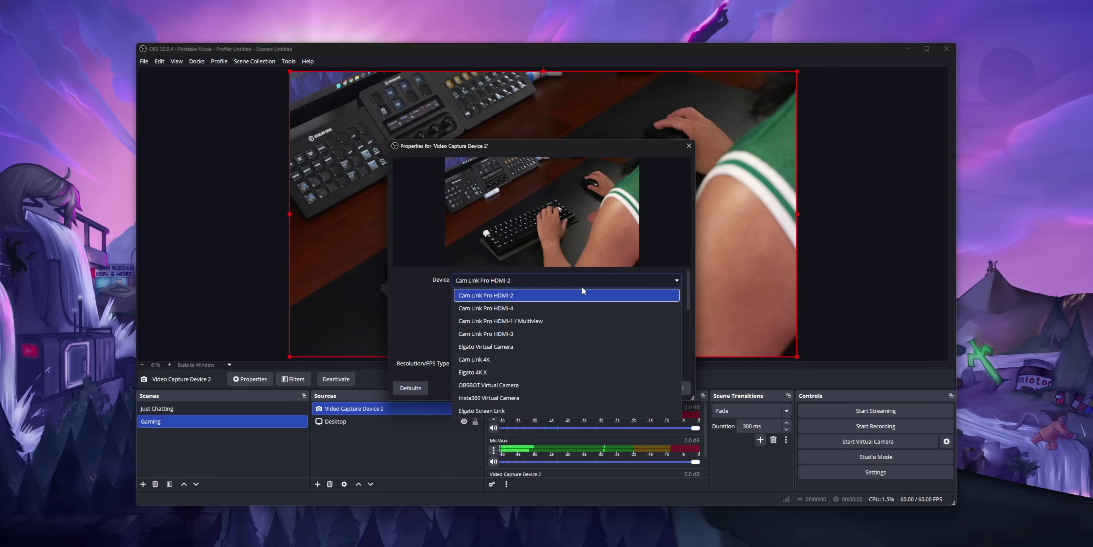
click(569, 359)
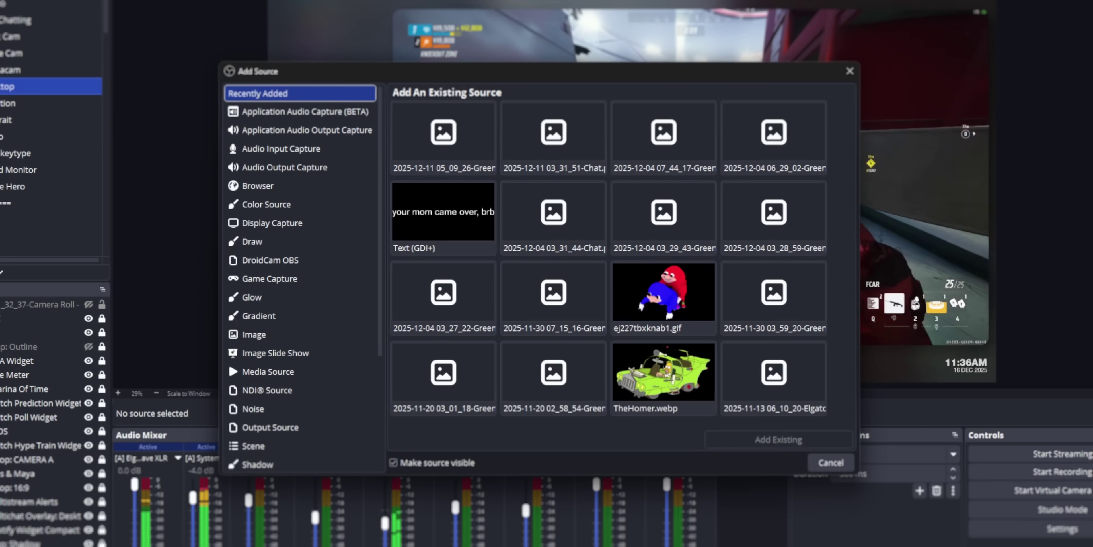
Step: Browse the existing Image sources in the Add An Existing Source grid
scroll(320, 357, down, 3)
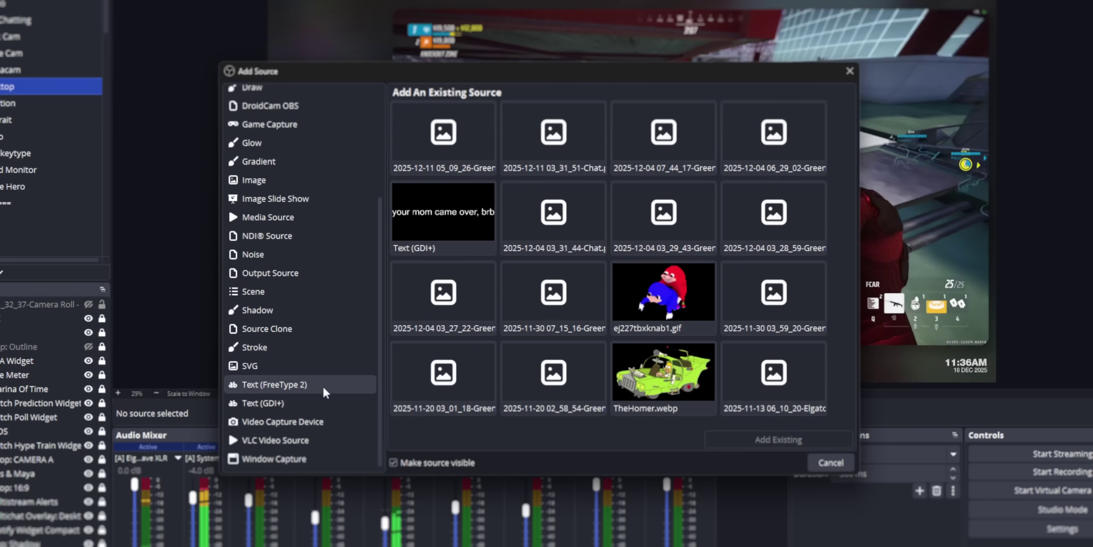
scroll(324, 392, up, 3)
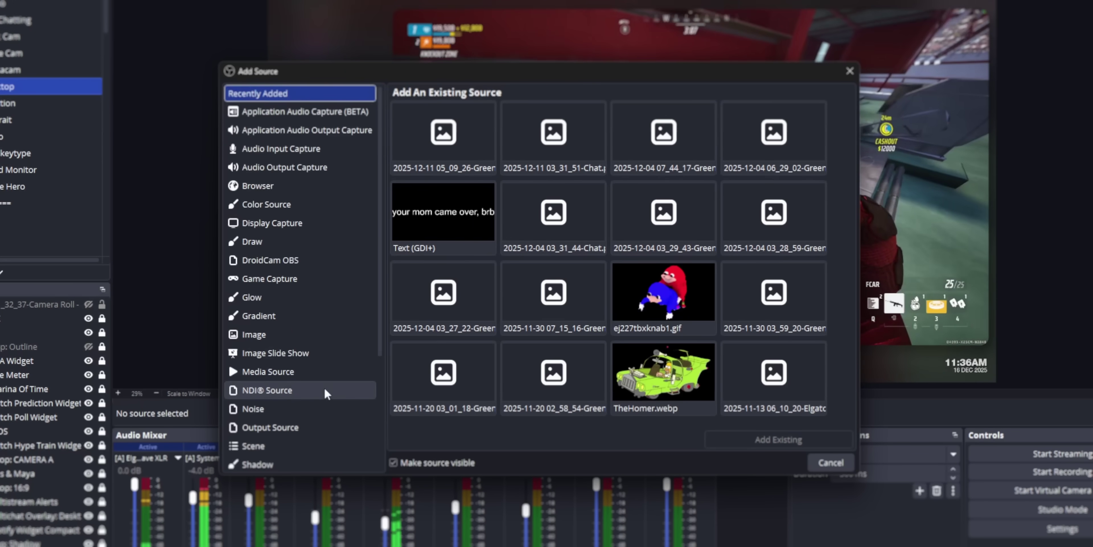
click(330, 335)
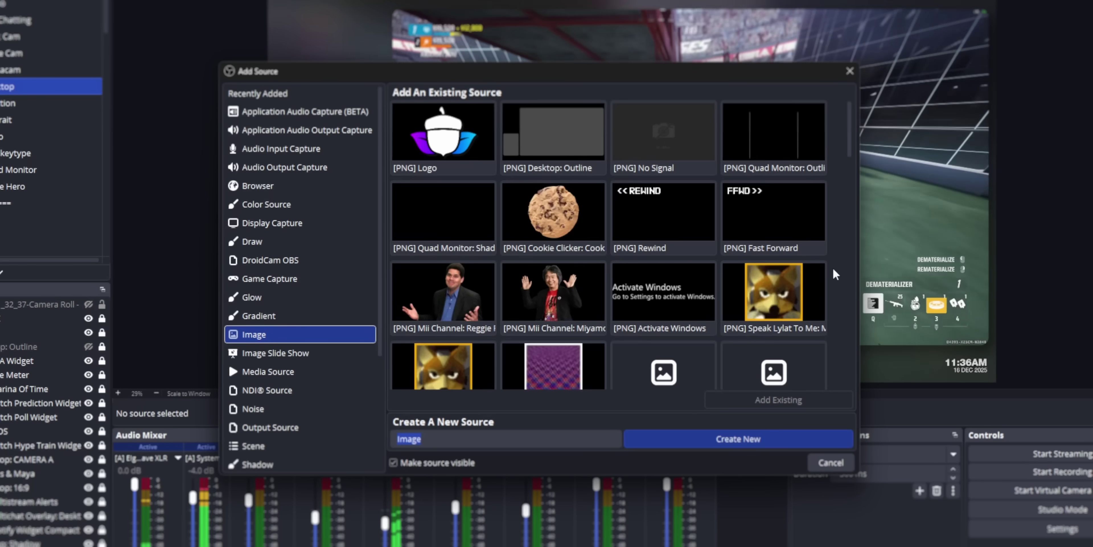
drag(850, 143, 848, 199)
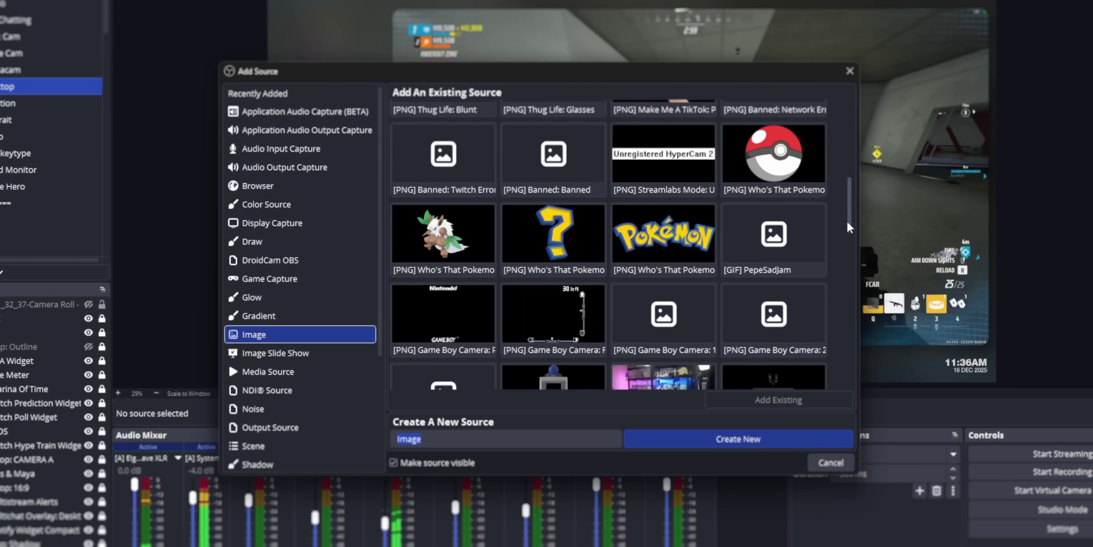
drag(847, 220, 837, 331)
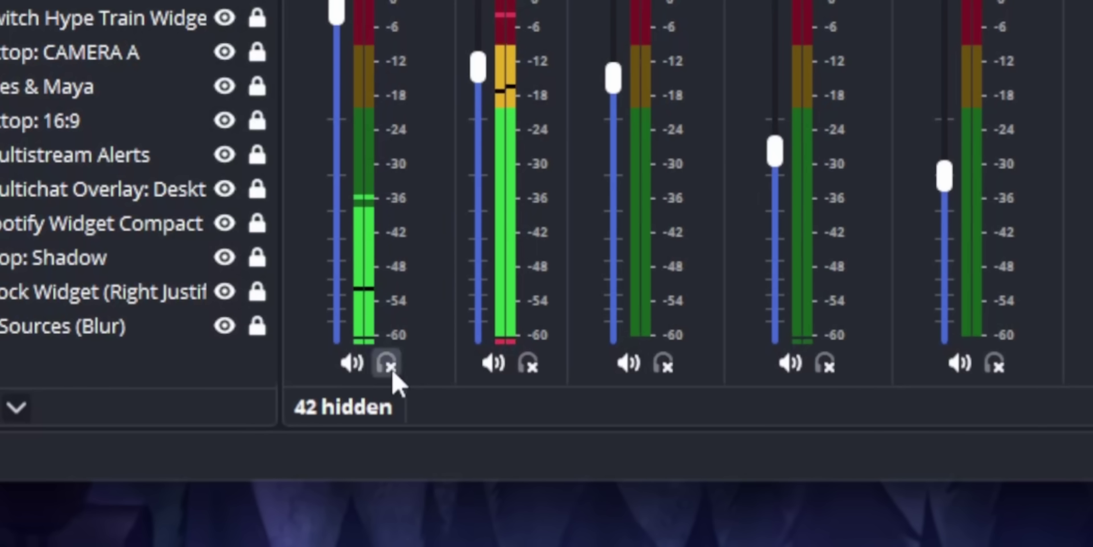
Step: Enable monitoring on the first channel, review Elgato Wave XLR's monitoring options, then dismiss them
click(391, 370)
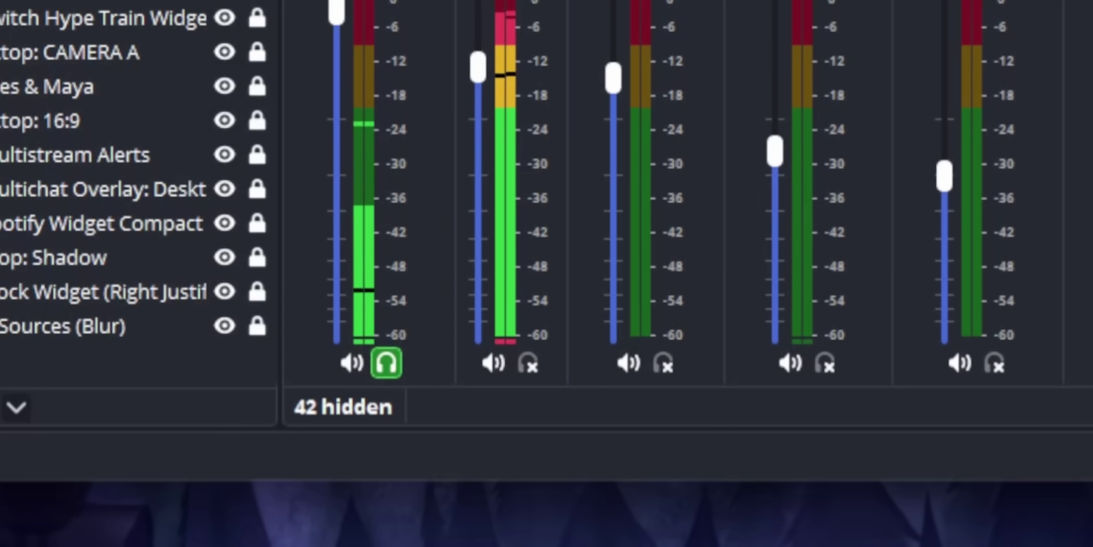
click(967, 324)
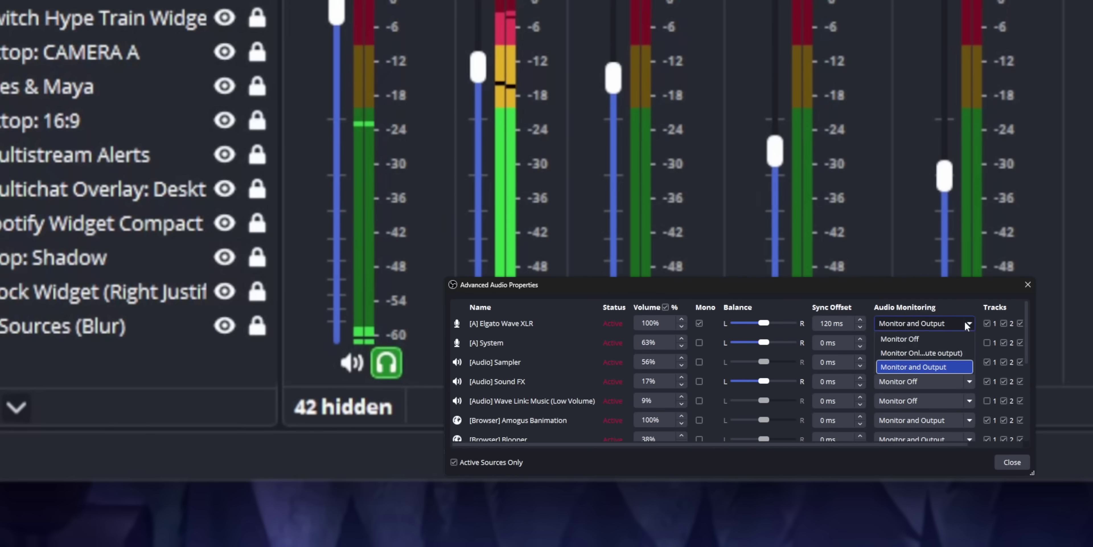
key(Escape)
key(Escape)
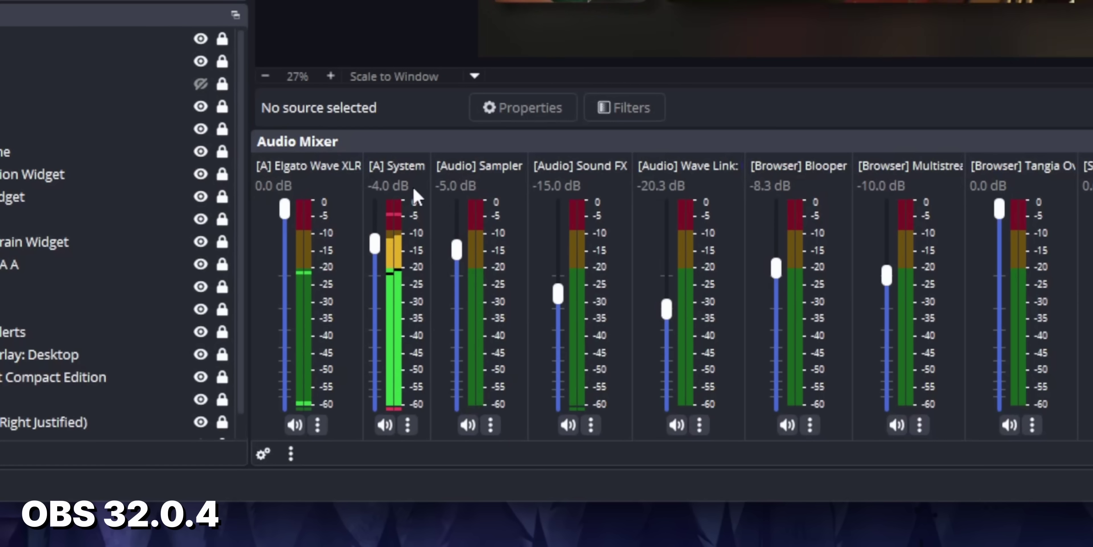
Step: Hide the [A] System channel from the audio mixer
right_click(414, 191)
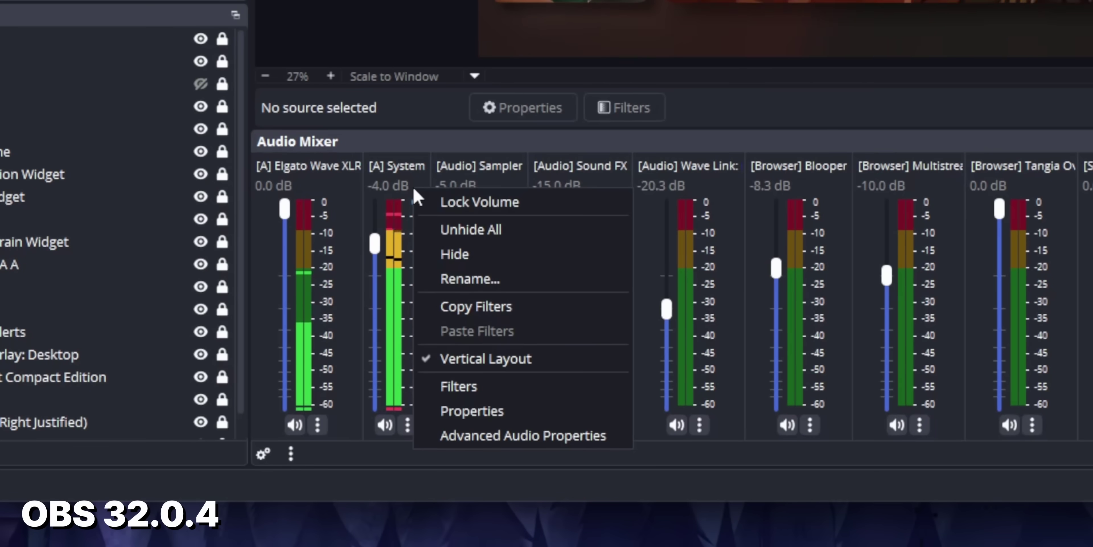
click(526, 273)
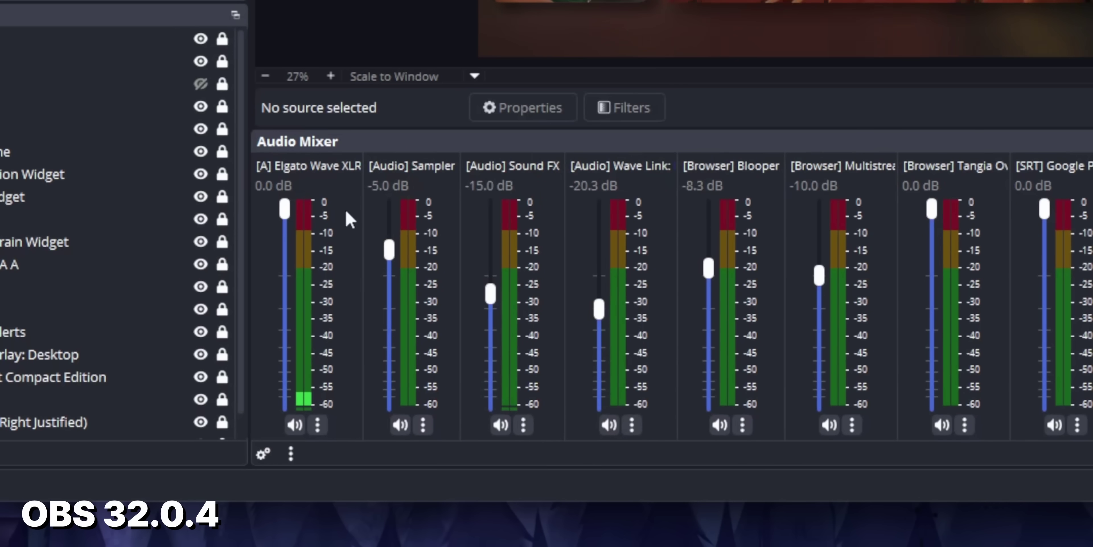
right_click(477, 214)
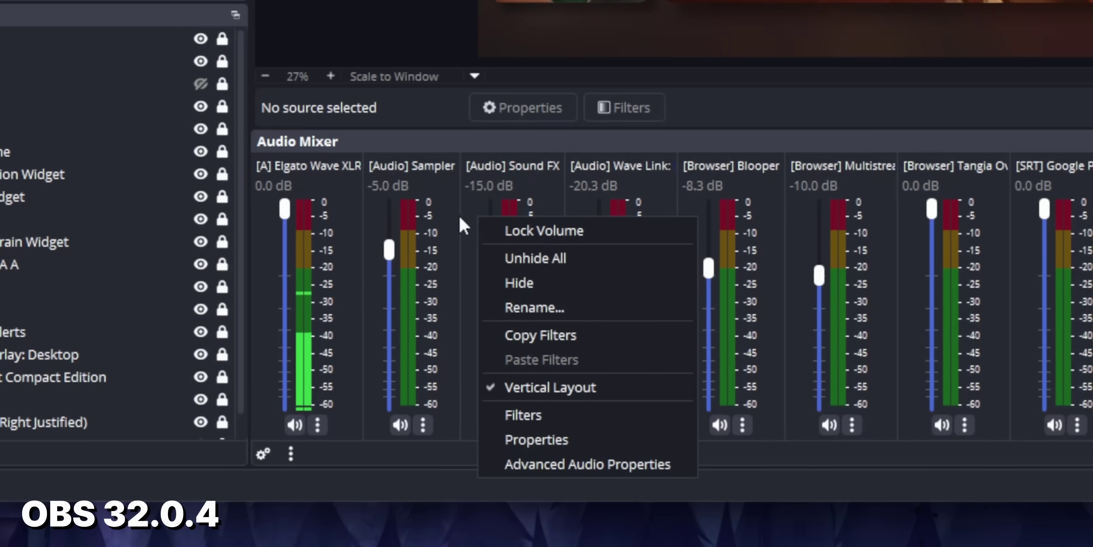
key(Escape)
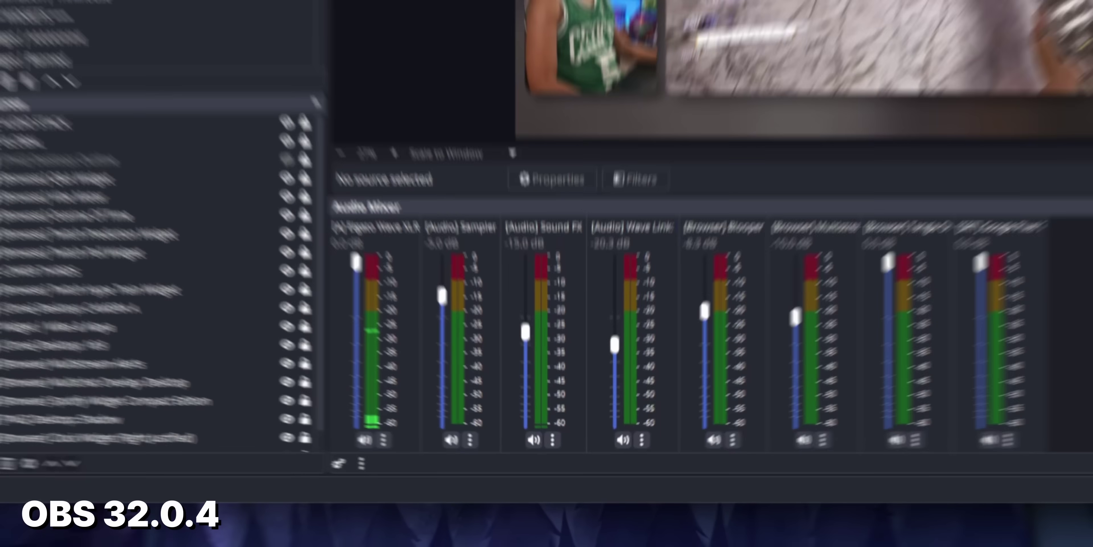
Step: In the AUDIO OUTPUTS scene, untick Hide in Mixer for the [A] System source
click(0, 0)
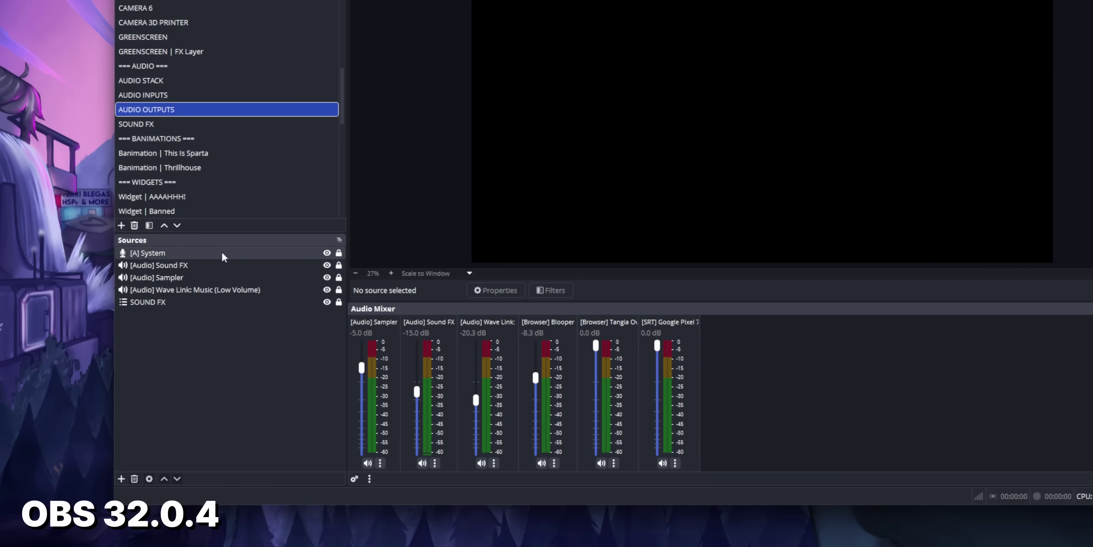
click(222, 252)
right_click(222, 253)
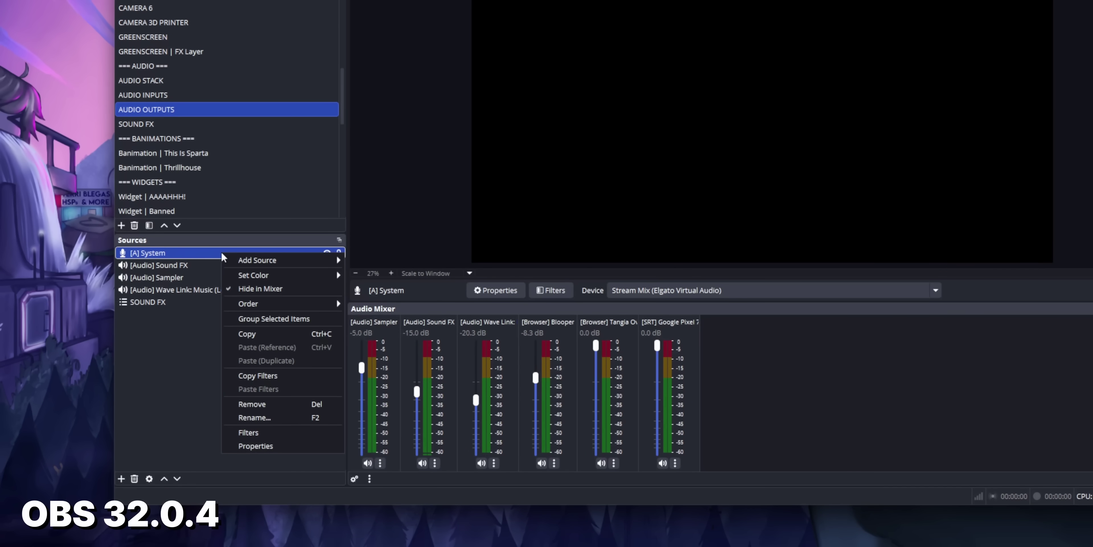
click(313, 292)
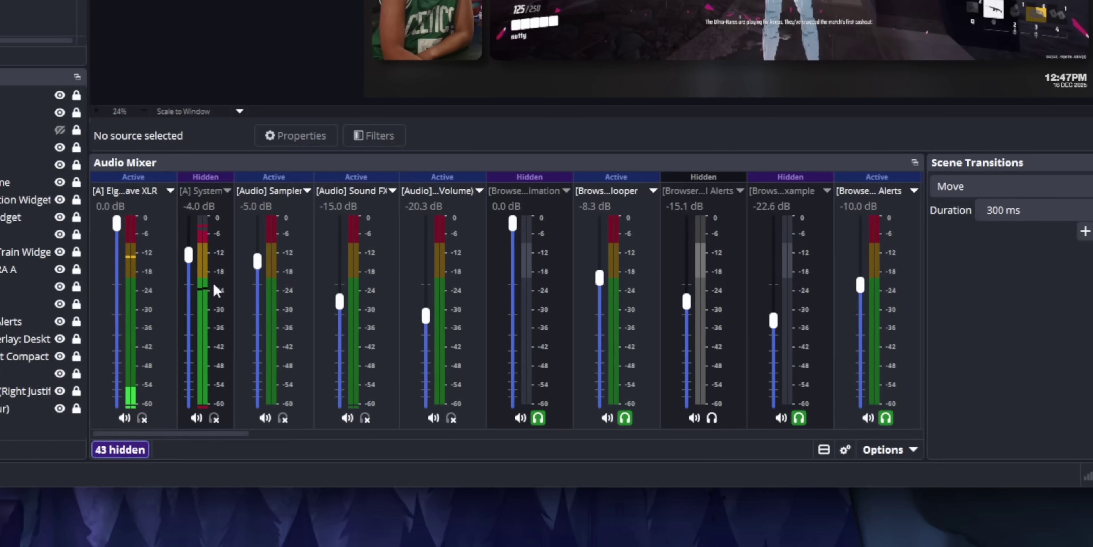
Step: Unhide the [A] System mixer channel and enable Show inactive sources in the mixer
right_click(212, 261)
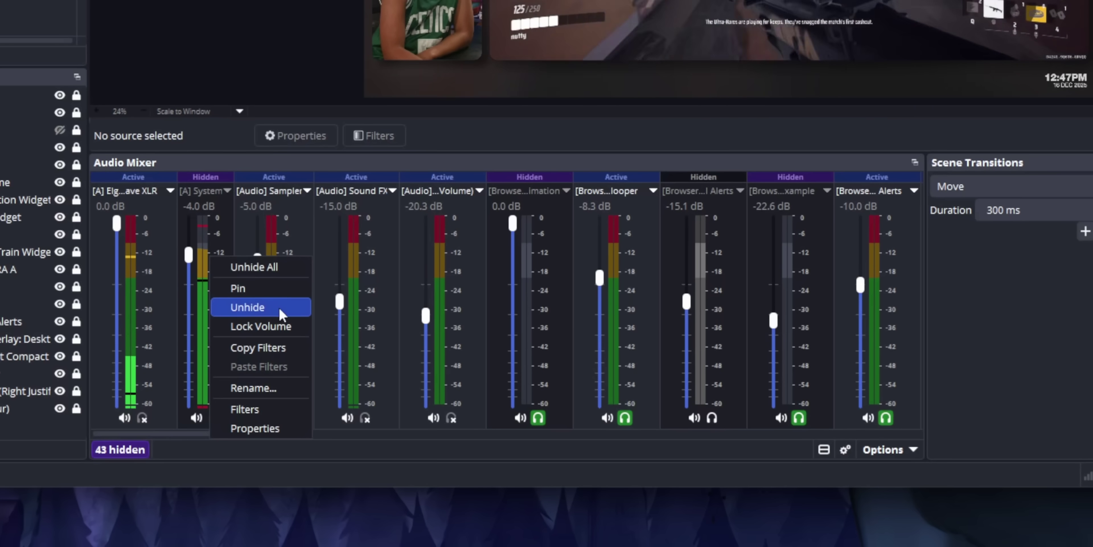
click(278, 307)
right_click(855, 203)
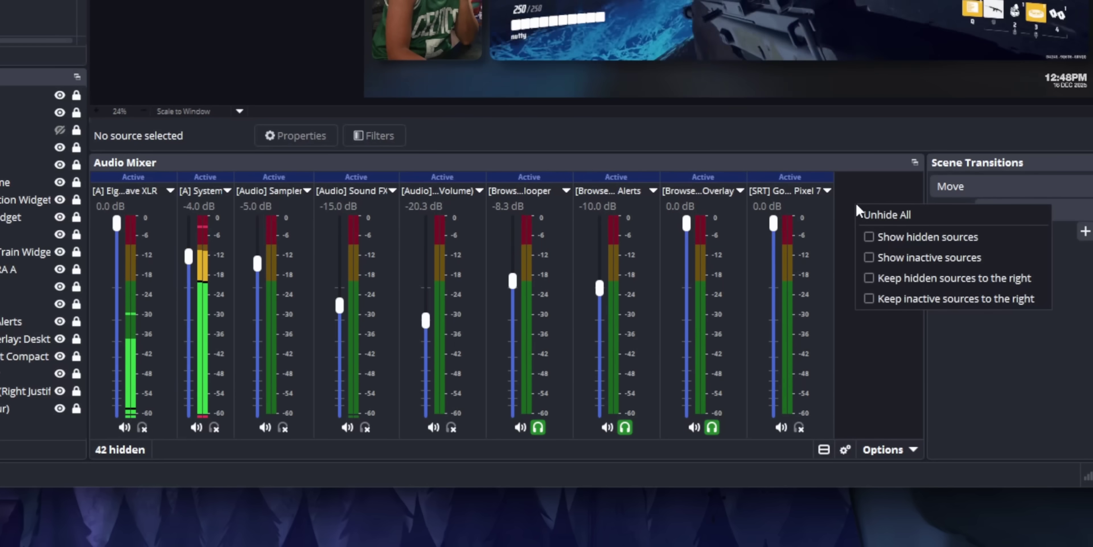
click(972, 259)
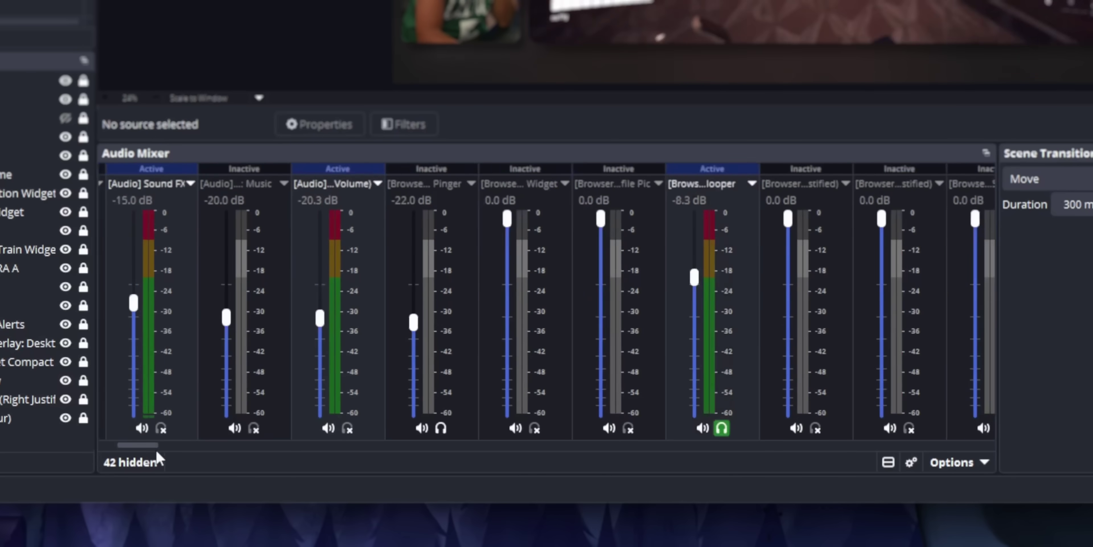
Step: Bring up the dropdown options for the [A] Elgato Wave XLR mixer channel
drag(155, 450, 115, 450)
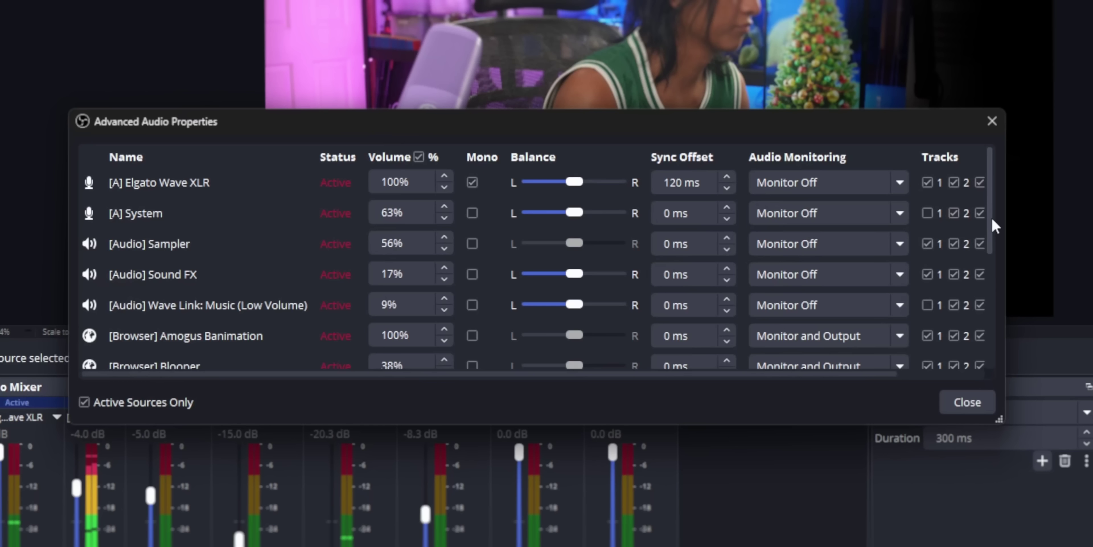
drag(993, 237, 999, 208)
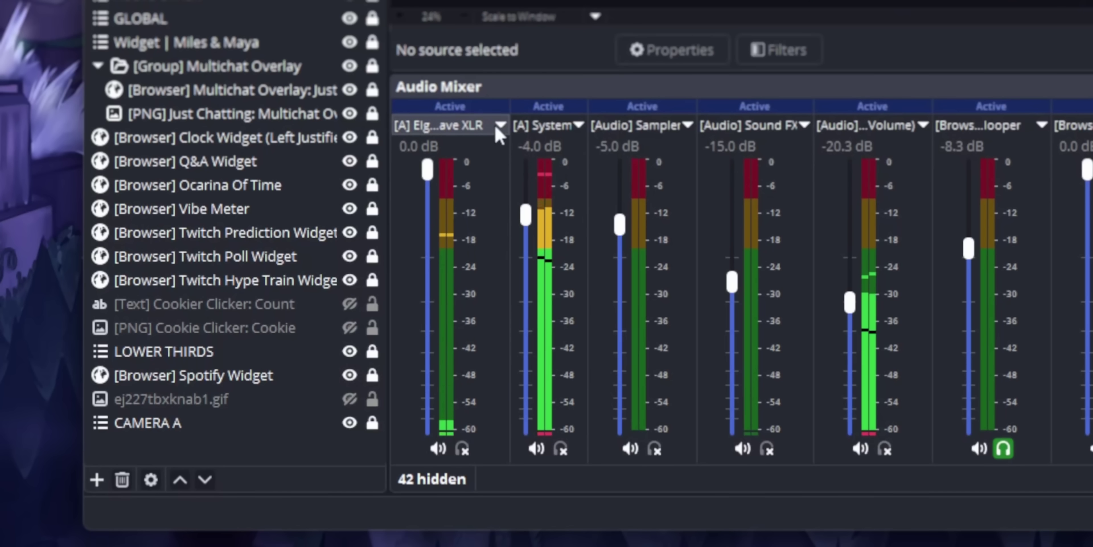
click(500, 126)
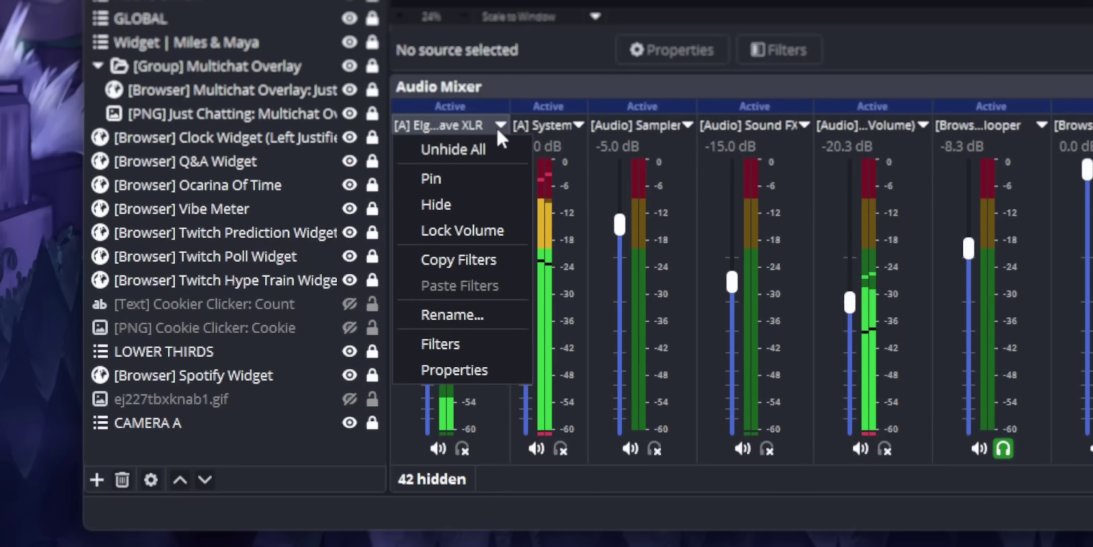
Step: Dismiss the XLR channel menu and float the Sources dock over the preview
click(734, 95)
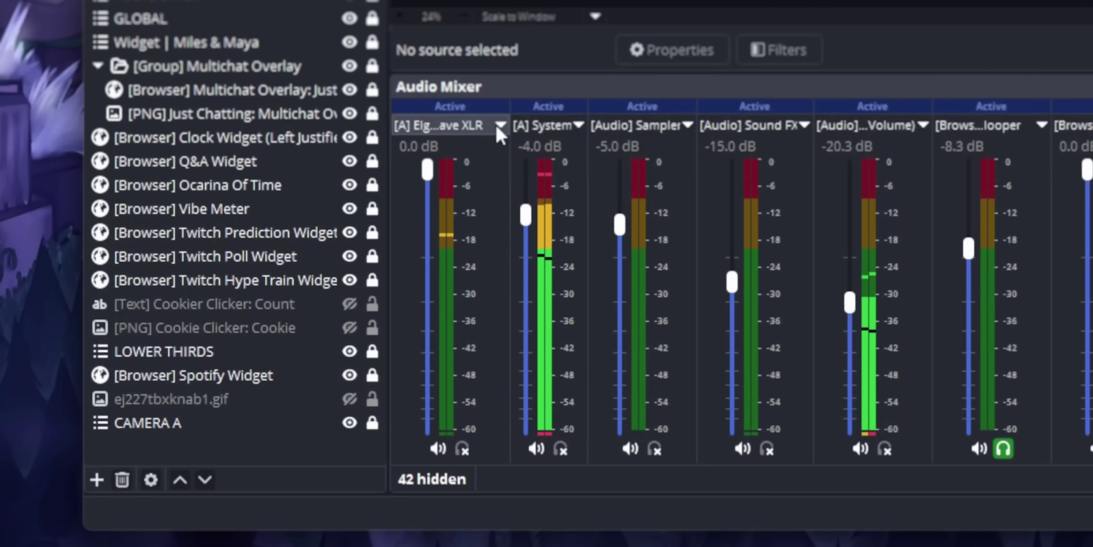
click(499, 125)
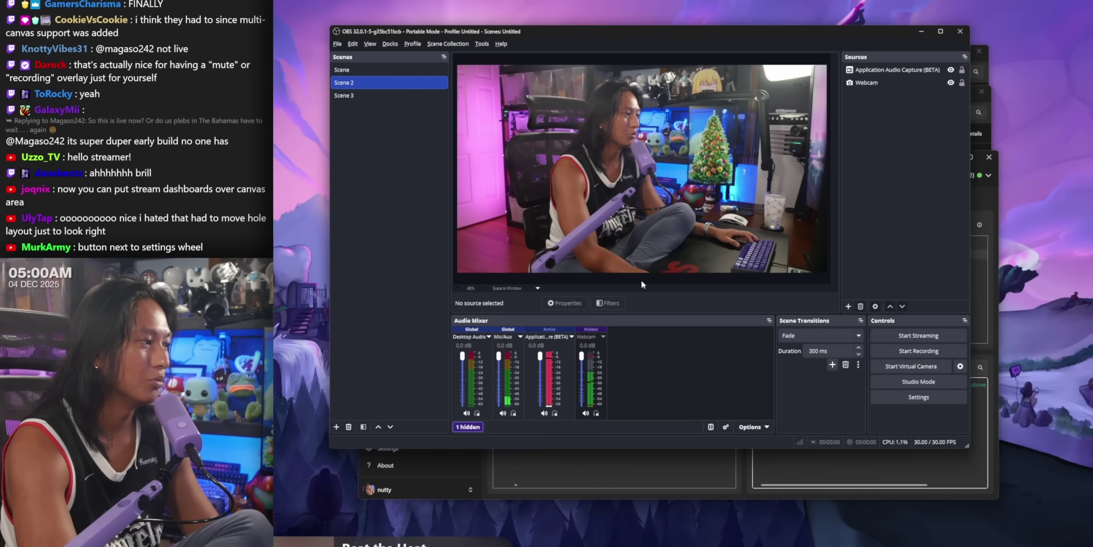
drag(891, 57, 642, 321)
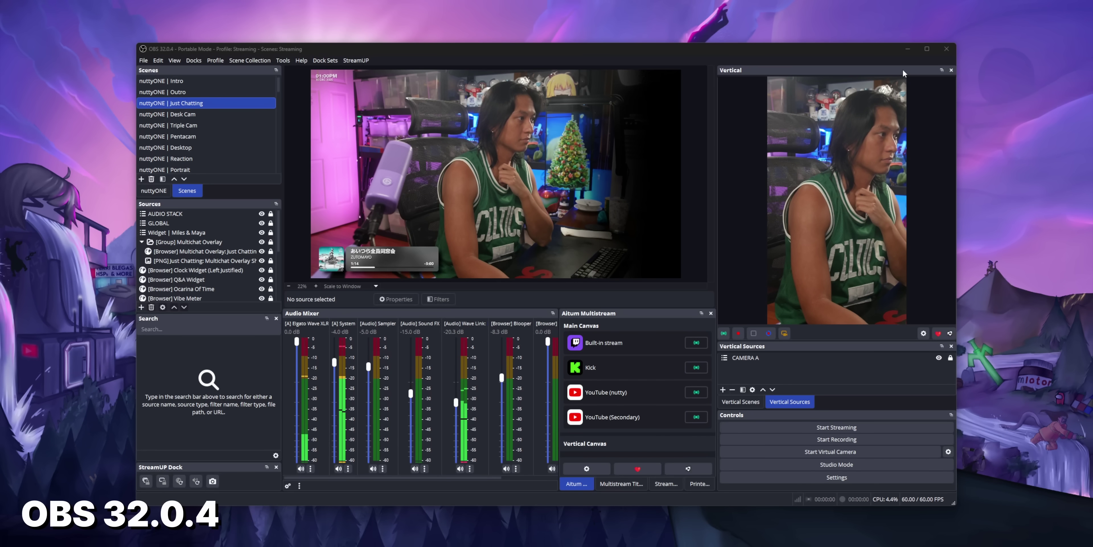
Step: Tab Vertical Sources beside Sources and dock the Vertical preview as a tab beside the Canvas
drag(902, 69, 487, 150)
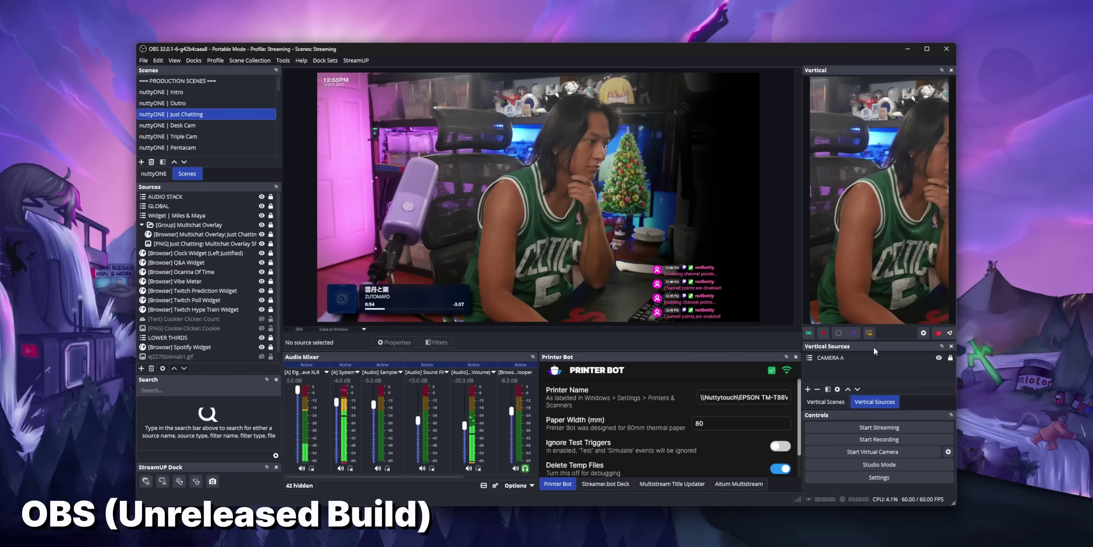
drag(874, 346, 151, 286)
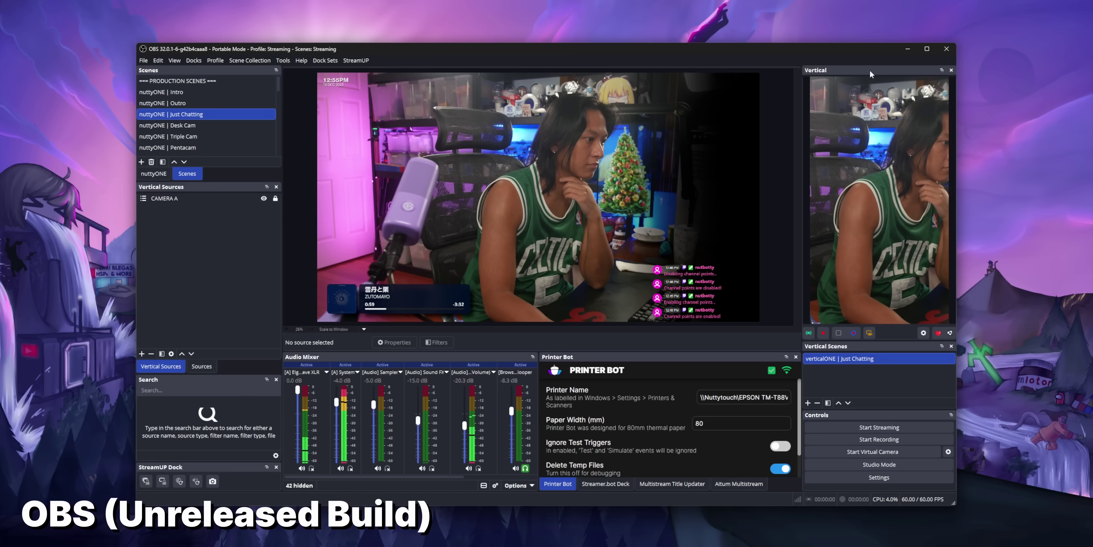
drag(869, 69, 540, 174)
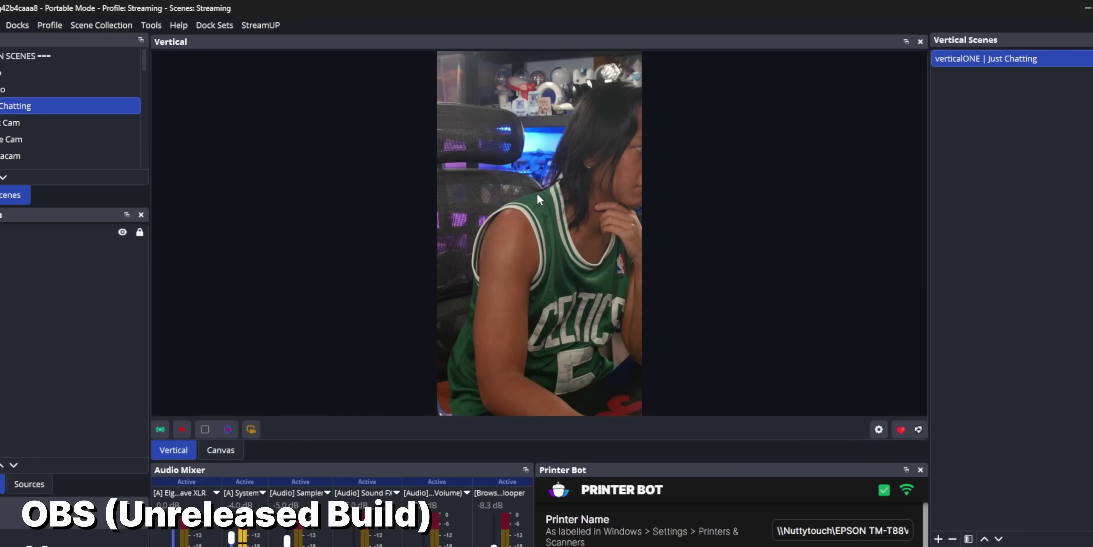
drag(338, 343, 310, 345)
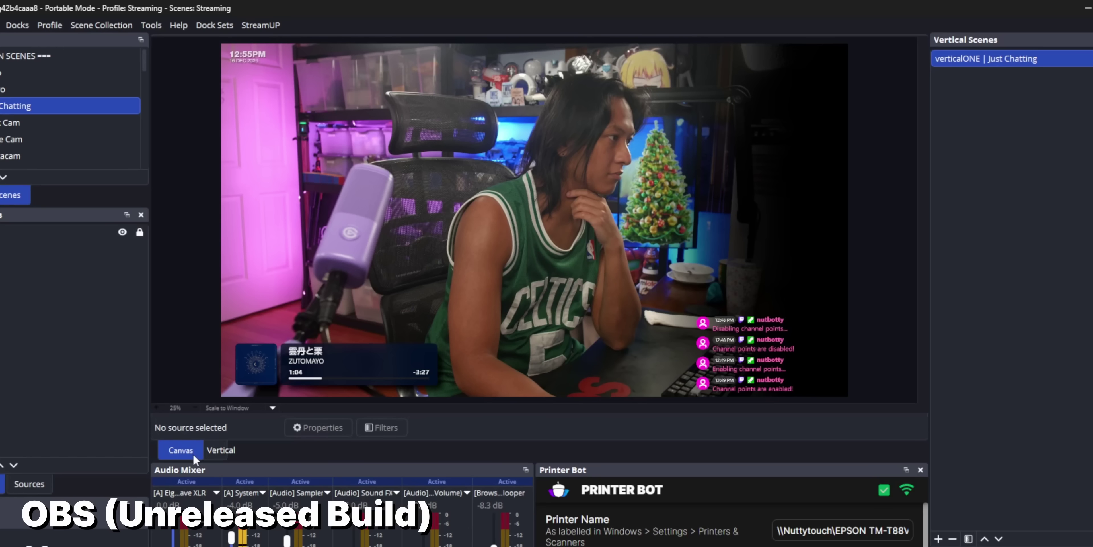
Step: Switch between the Vertical and main canvas tabs, ending on the Vertical view
click(214, 449)
click(173, 450)
click(218, 449)
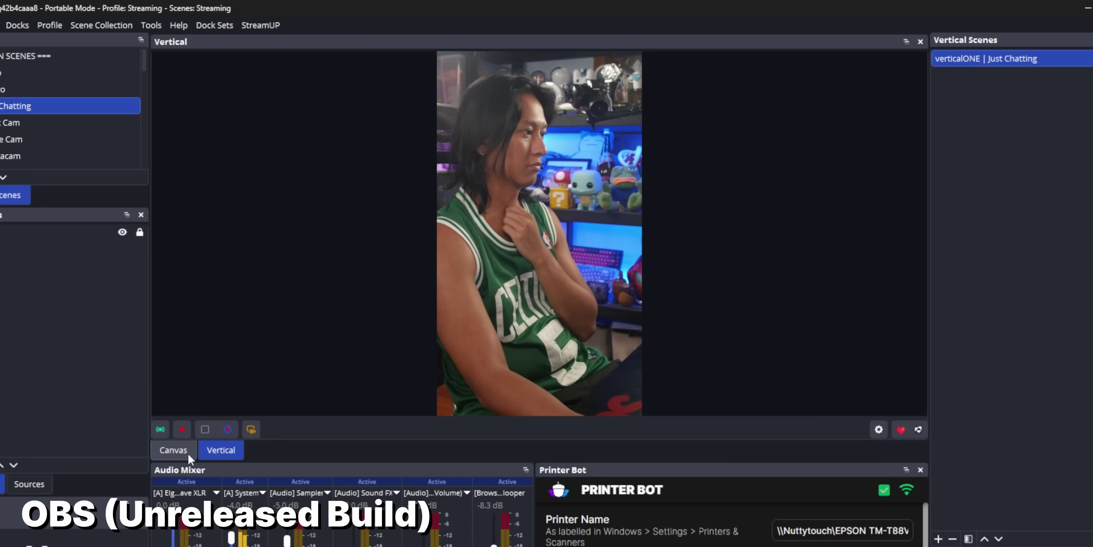
click(182, 450)
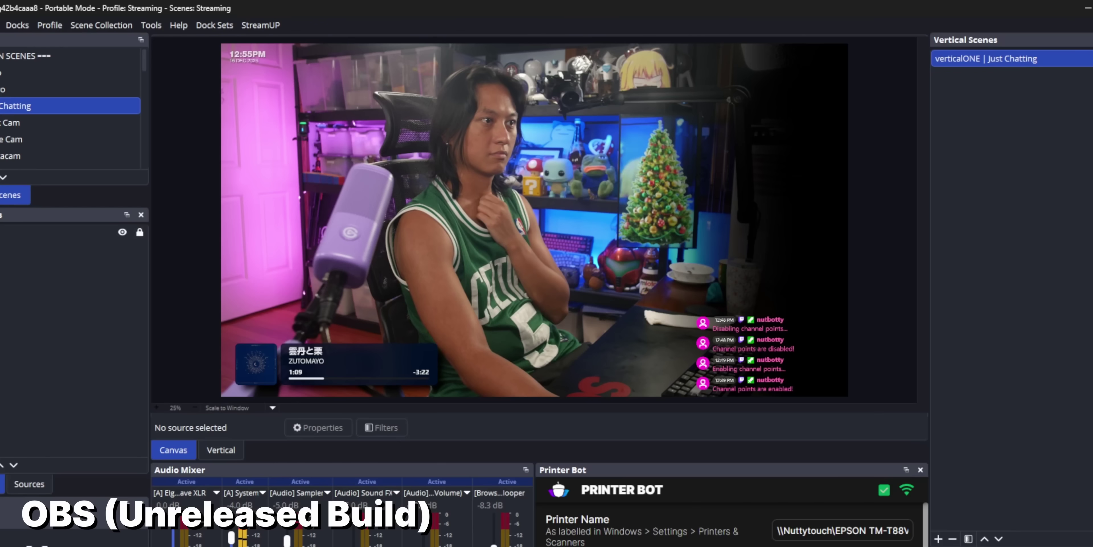
click(220, 450)
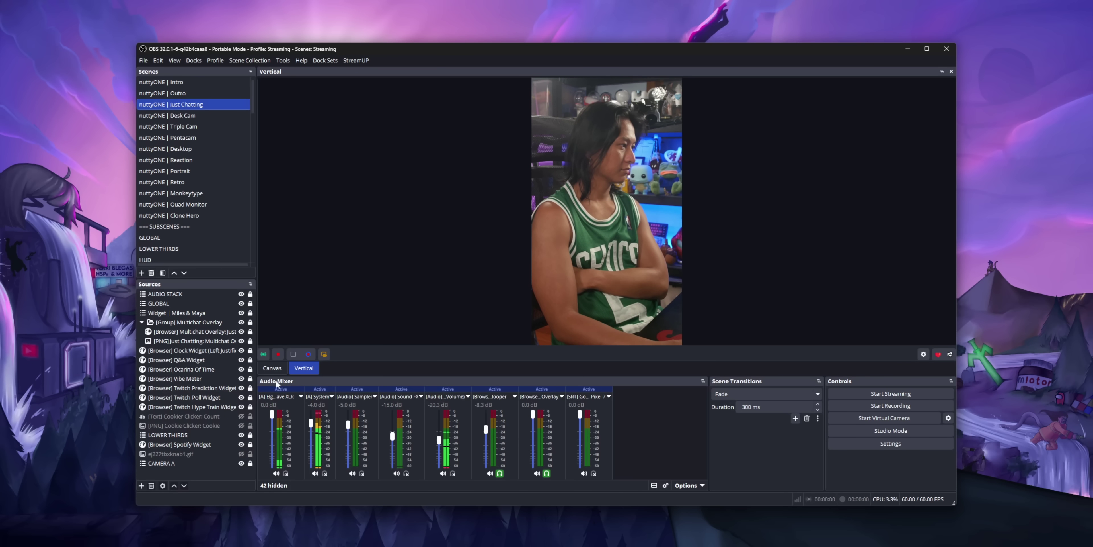
Step: Stack Audio Mixer and Scene Transitions beside the vertical preview, then resize the preview, mixer and Scenes/Sources columns
drag(276, 383, 531, 240)
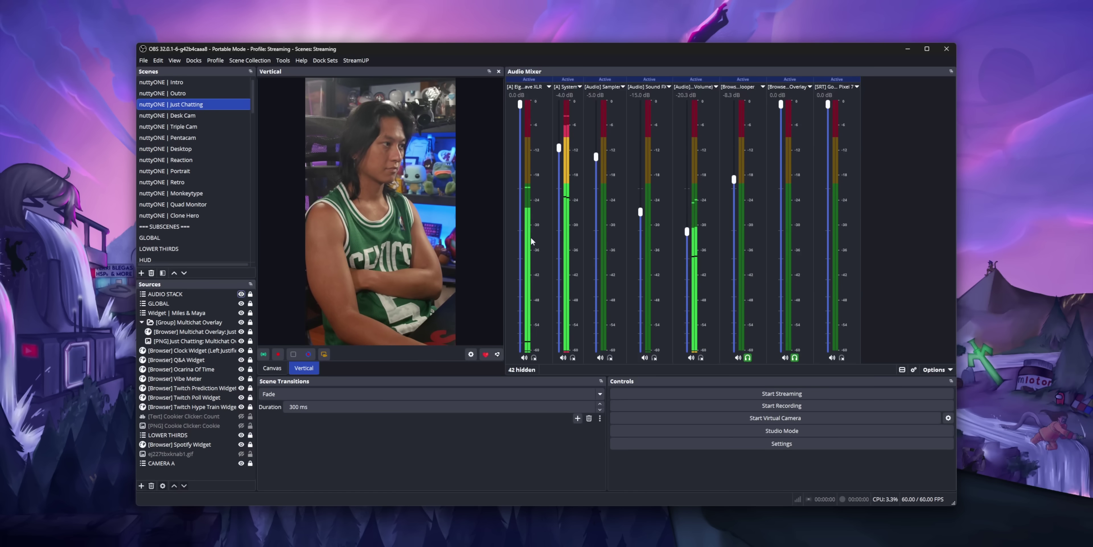
drag(457, 381, 743, 276)
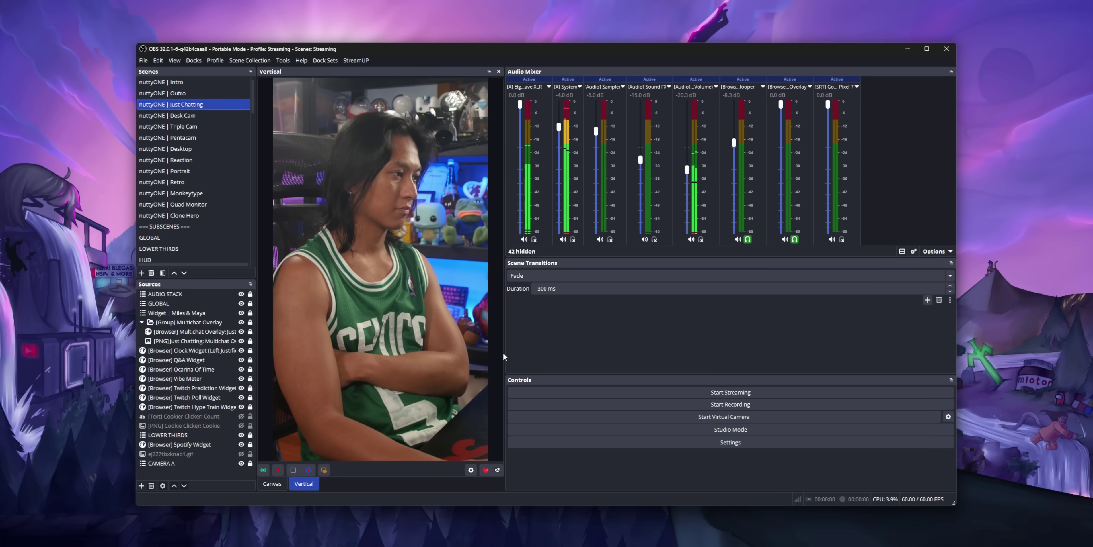
drag(504, 353, 724, 353)
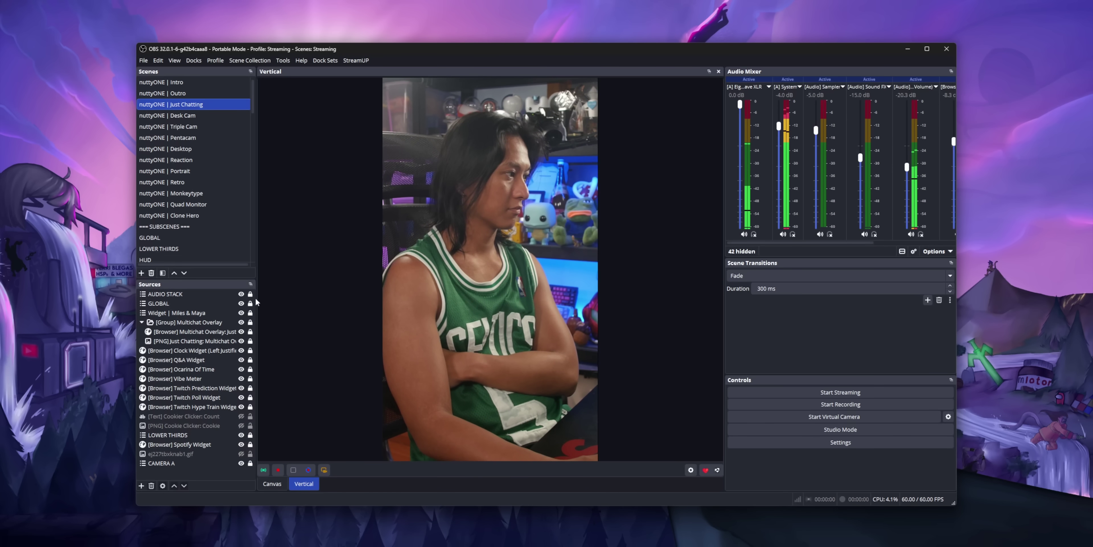
drag(255, 301, 370, 294)
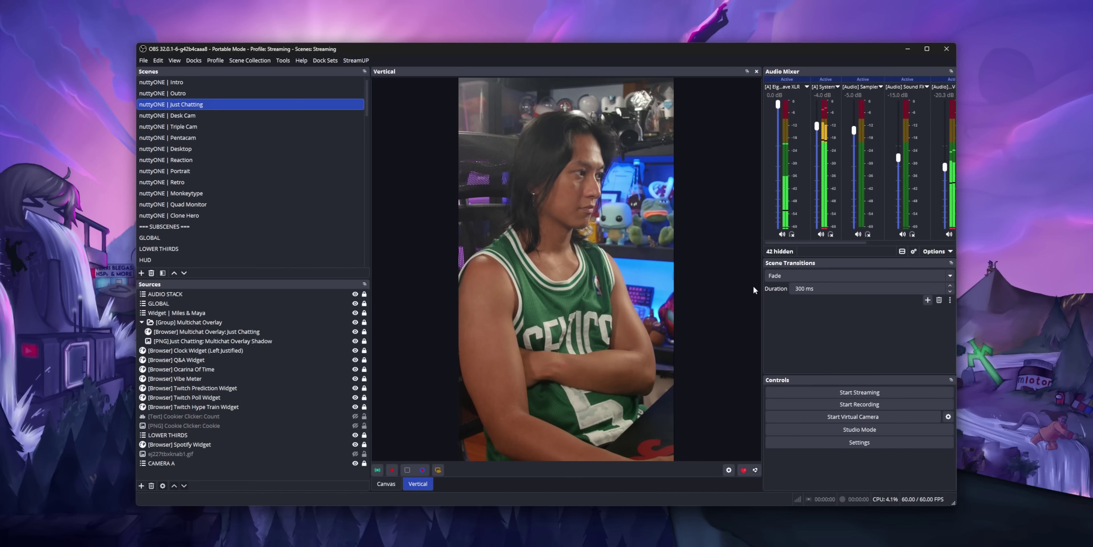
drag(759, 289, 630, 298)
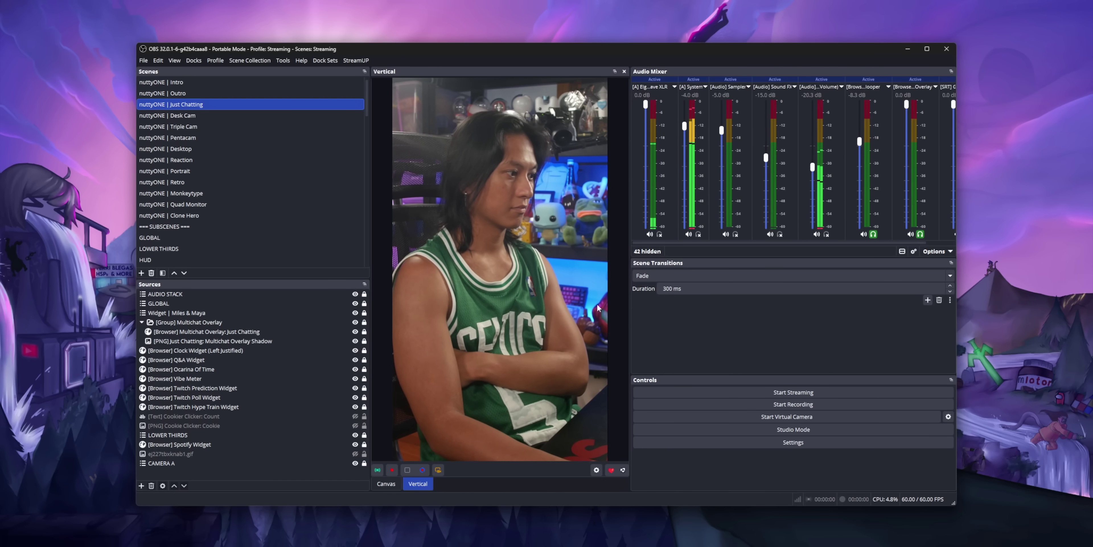
drag(370, 376, 391, 378)
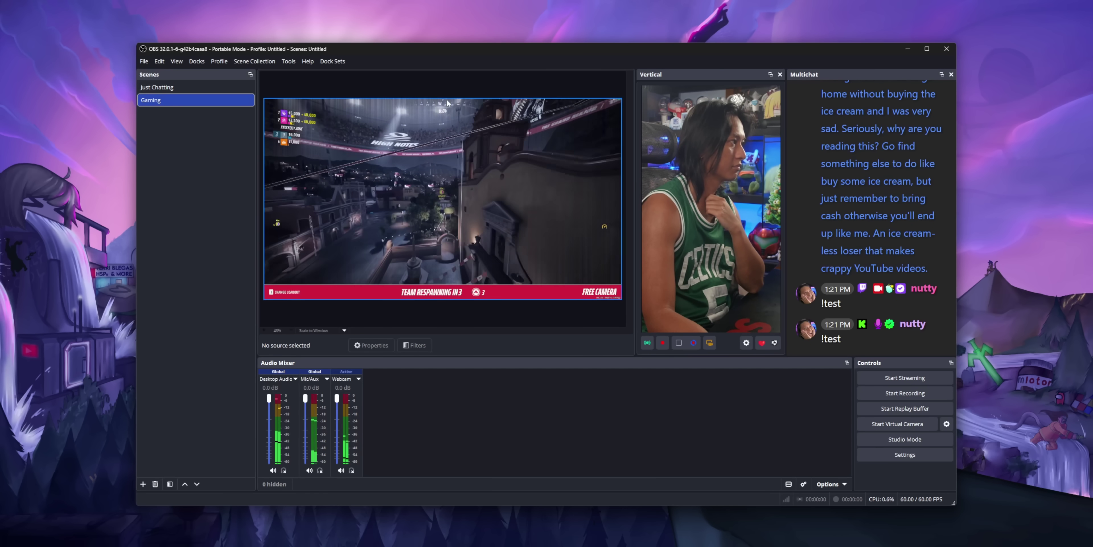
Step: Switch to the Dashboards dock set and drag the Jizzneyland Webcam toward the canvas's left
click(391, 140)
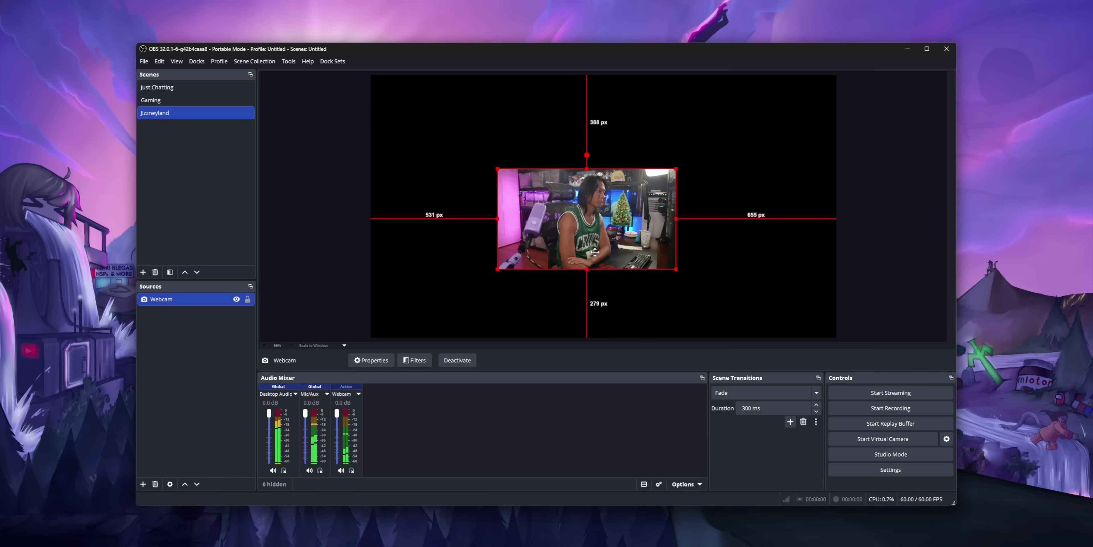
drag(600, 253, 469, 318)
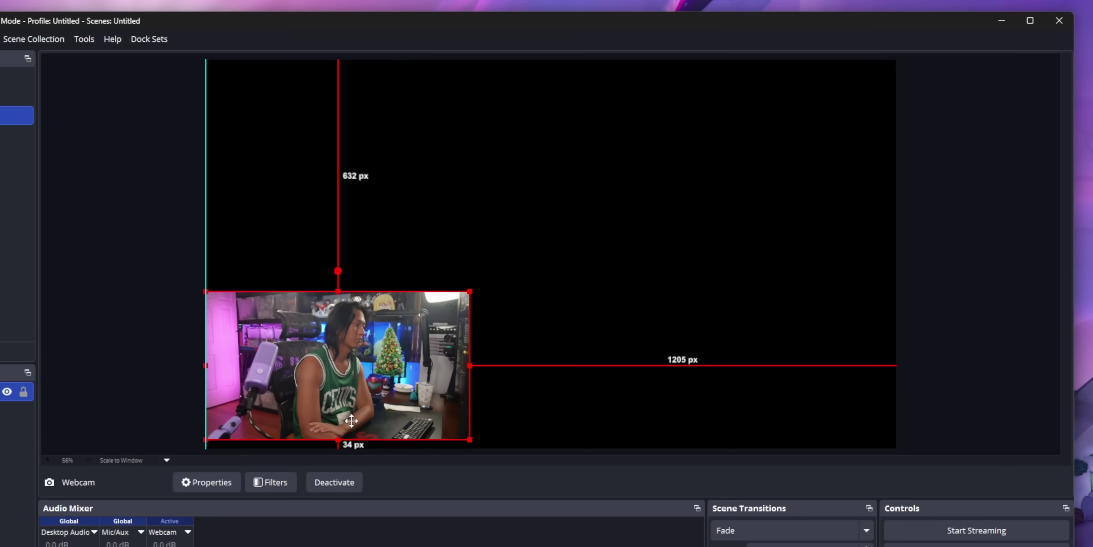
Step: Snap the Webcam up to the top edge and enlarge the Desktop capture in the lower right
drag(351, 420, 360, 178)
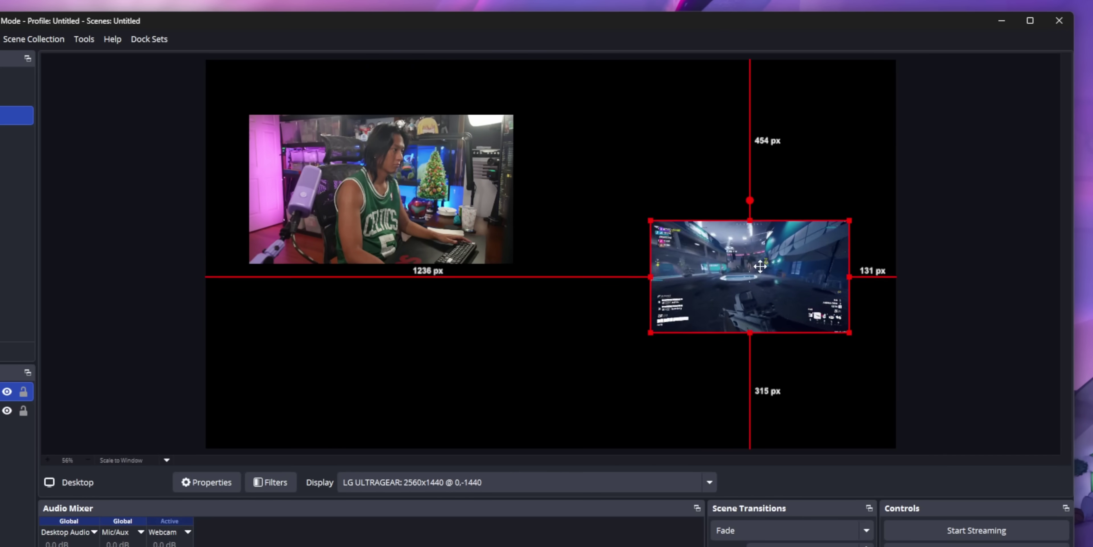
drag(756, 262, 726, 307)
drag(617, 377, 556, 410)
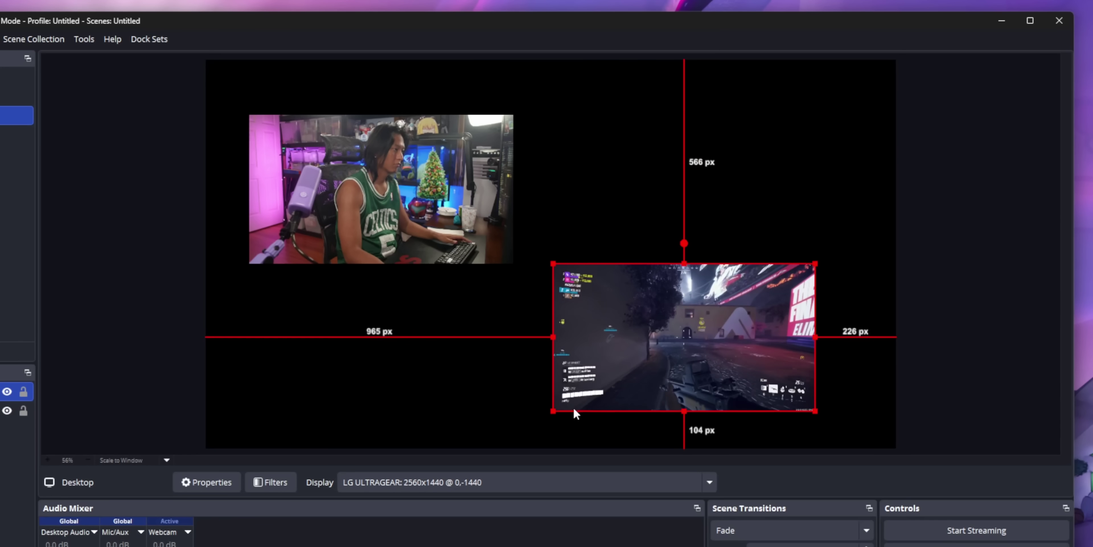
drag(637, 353, 680, 214)
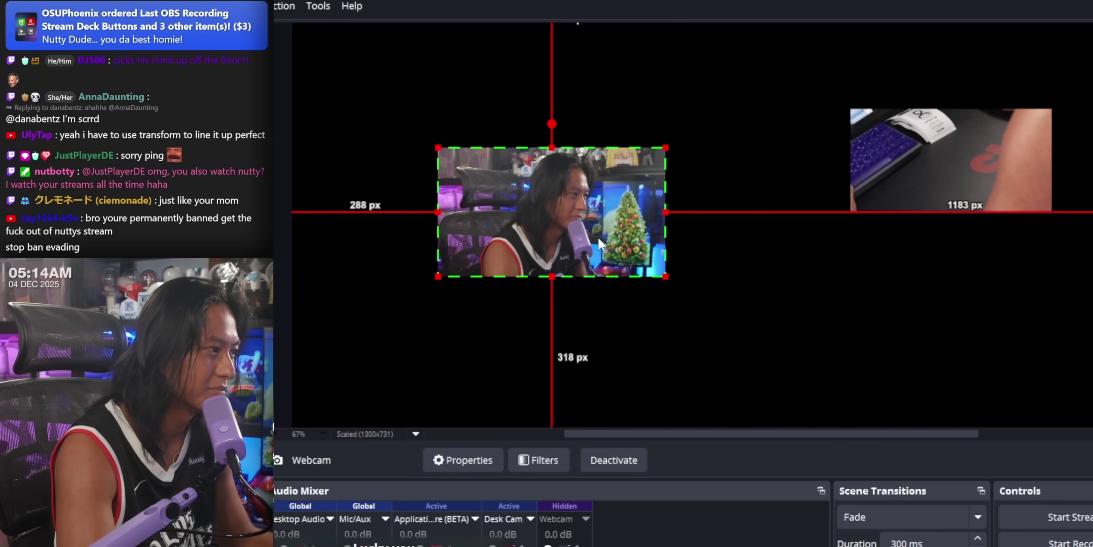
click(891, 172)
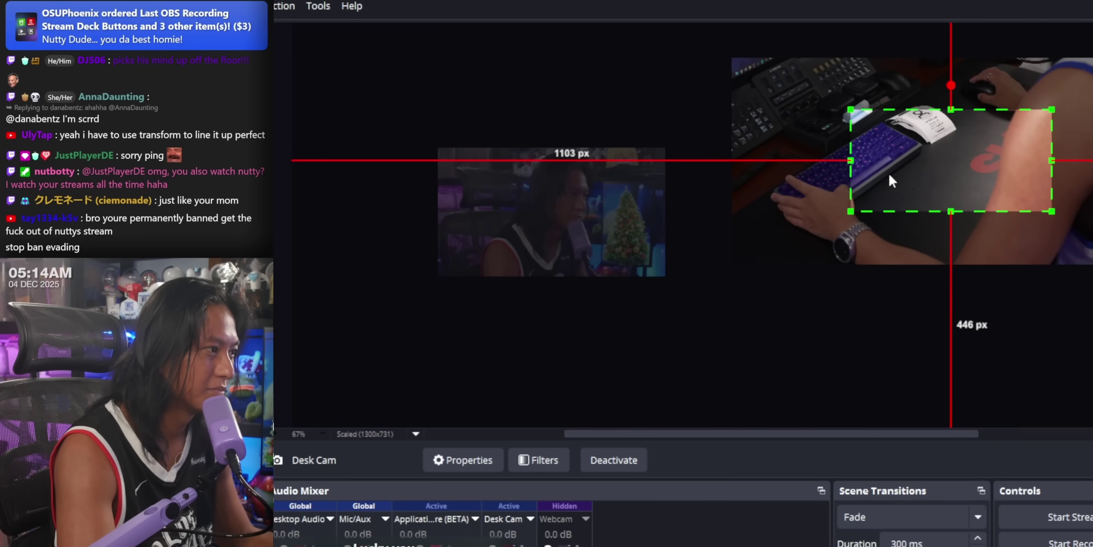
key(alt)
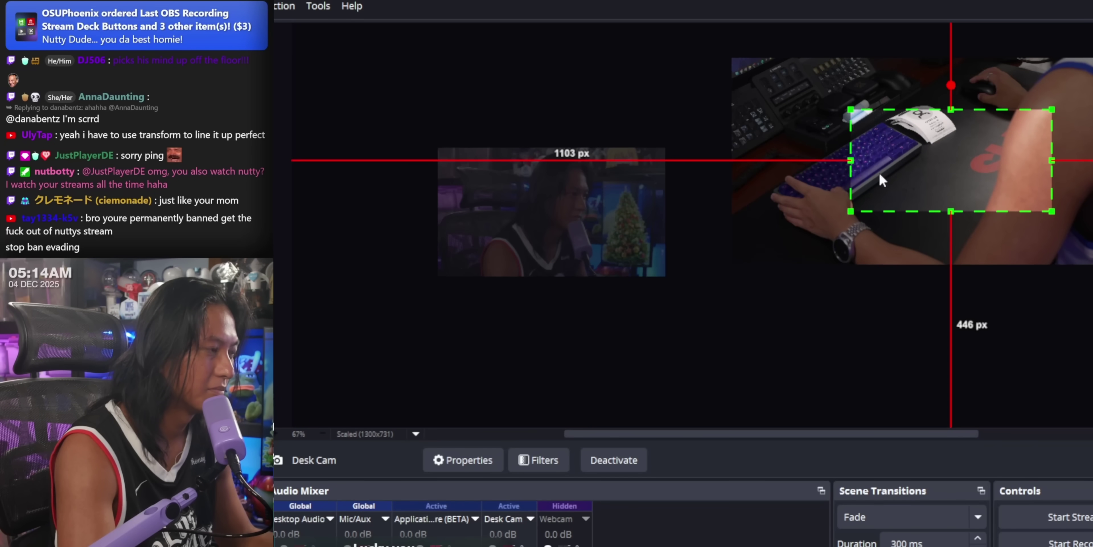
alt+click(615, 232)
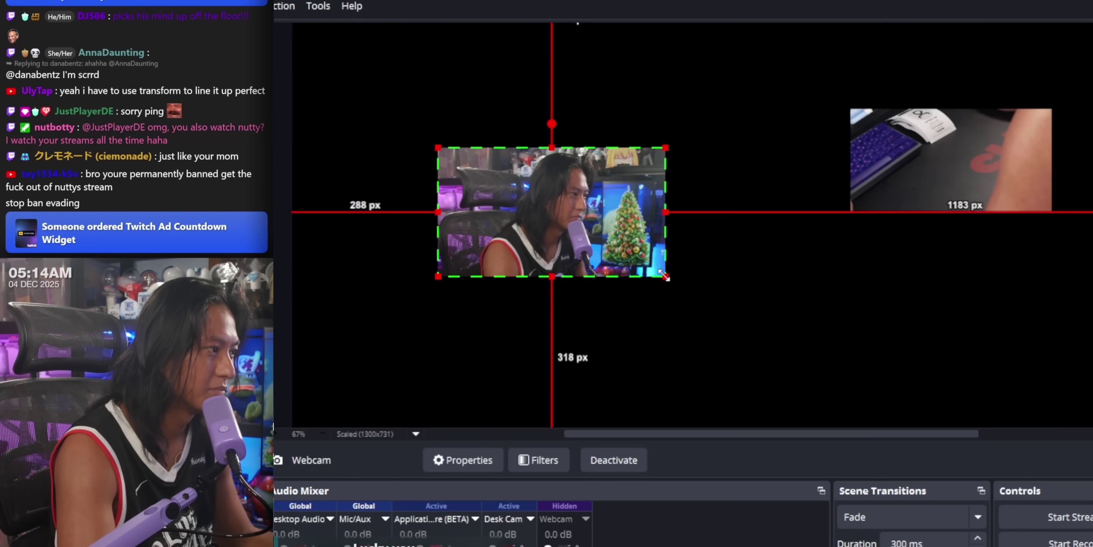
key(alt)
key(alt)
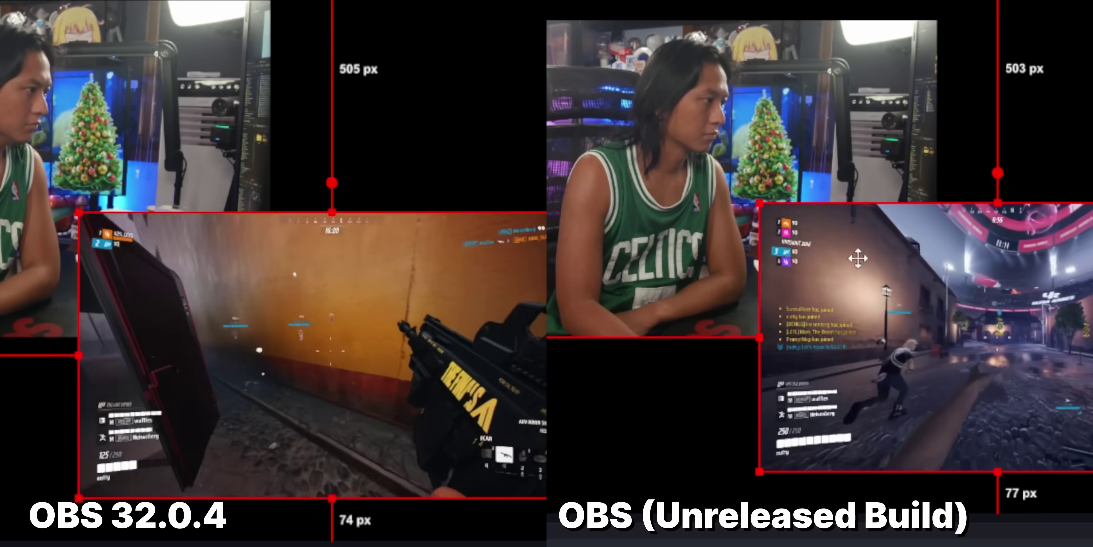
Step: Drag webcam and game sources in the old and new builds to compare their snapping
click(197, 271)
drag(198, 271, 173, 268)
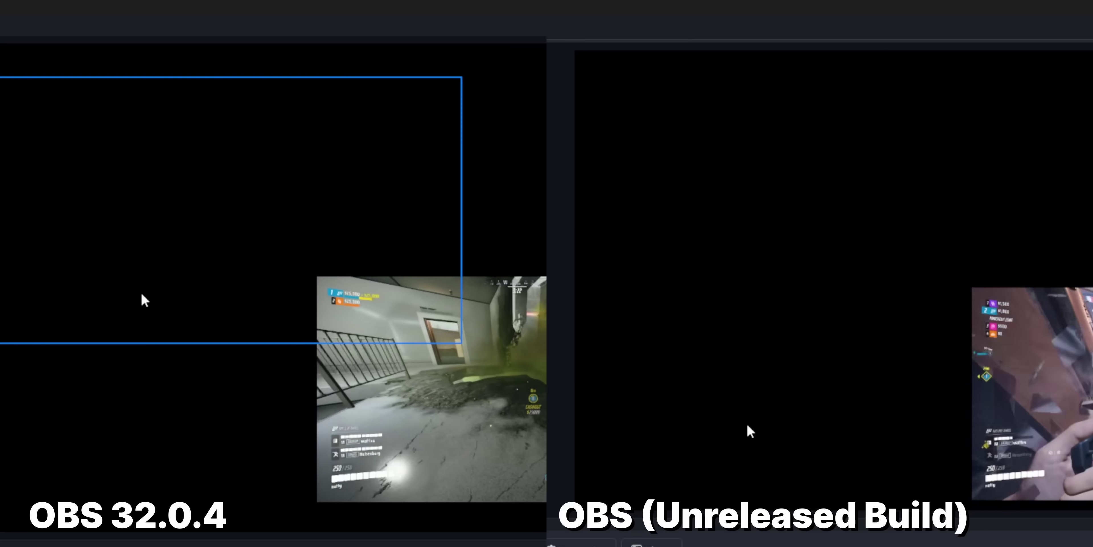
drag(193, 296, 115, 263)
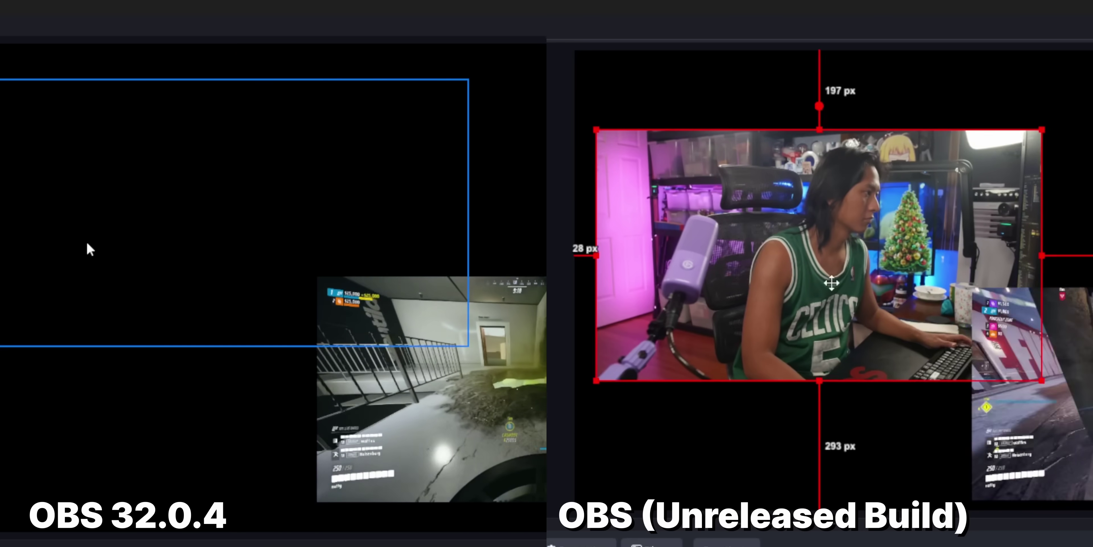
drag(817, 221, 900, 246)
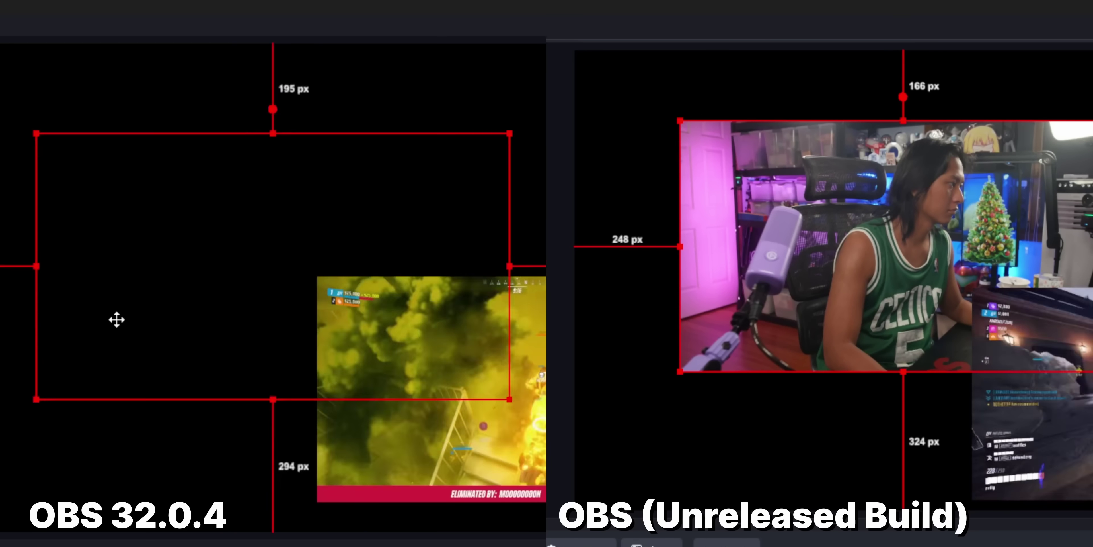
drag(114, 318, 95, 272)
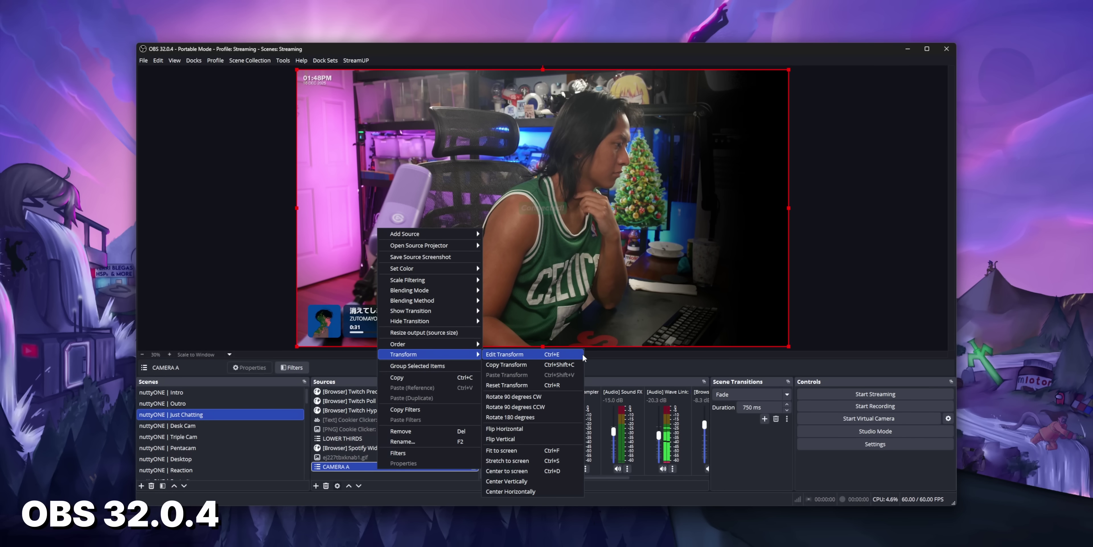
Step: Open CAMERA A's Edit Transform dialog and change its Positional Alignment setting
click(582, 354)
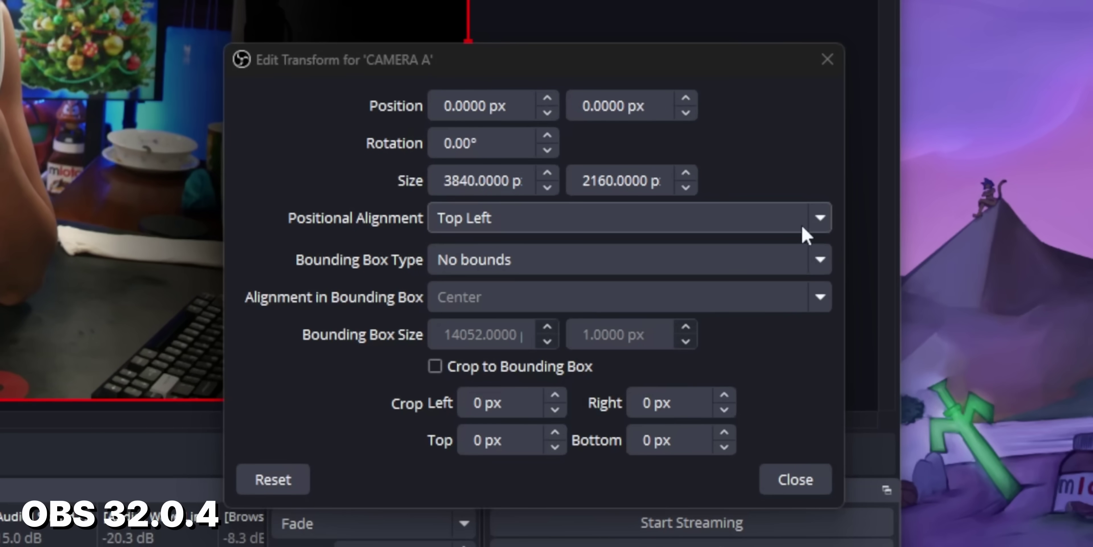
click(801, 225)
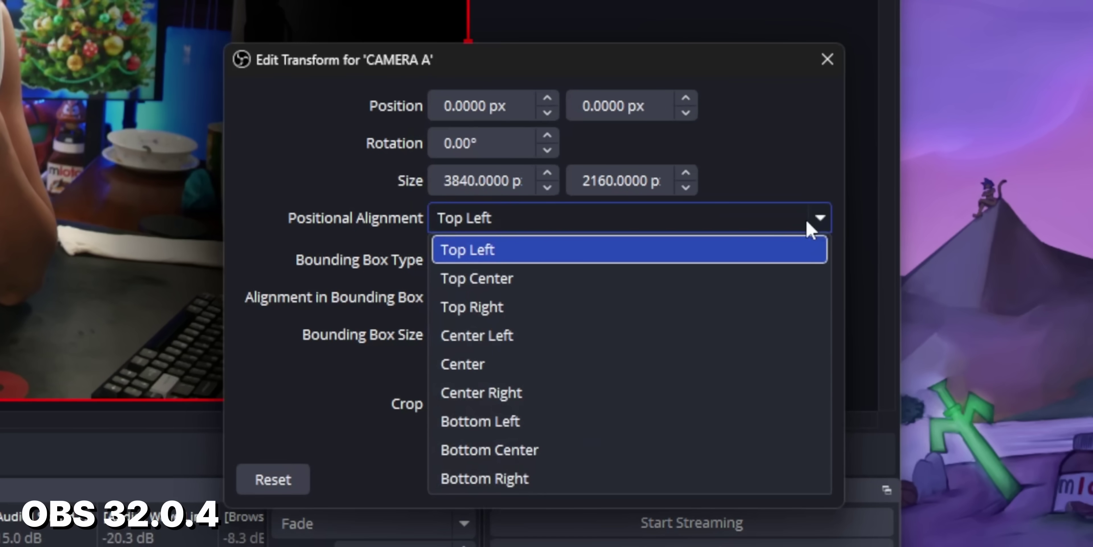
click(795, 280)
click(799, 222)
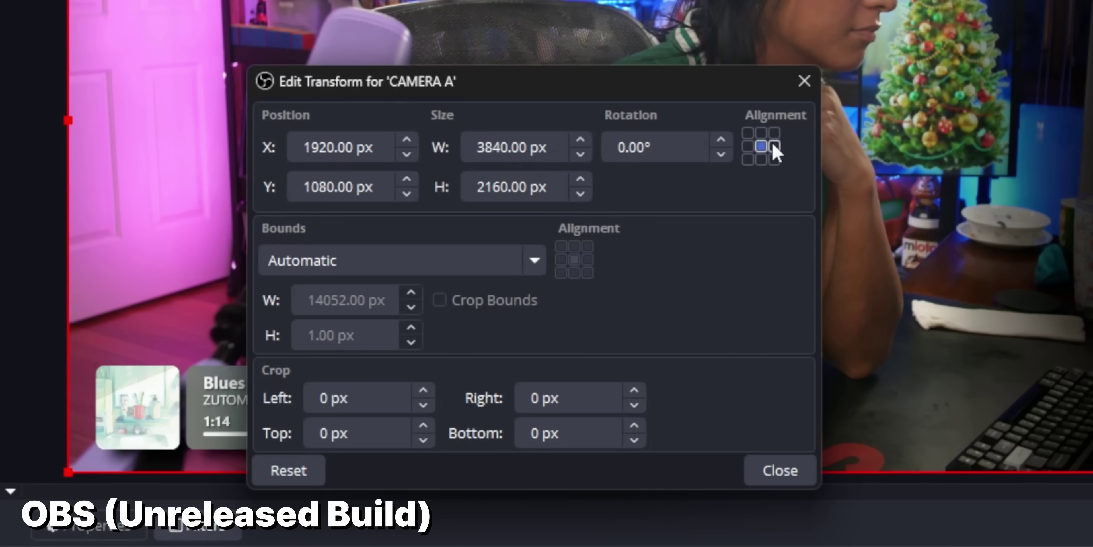
Step: Anchor CAMERA A at top-right, left-middle, then top centre using the new alignment grid
click(775, 133)
click(748, 146)
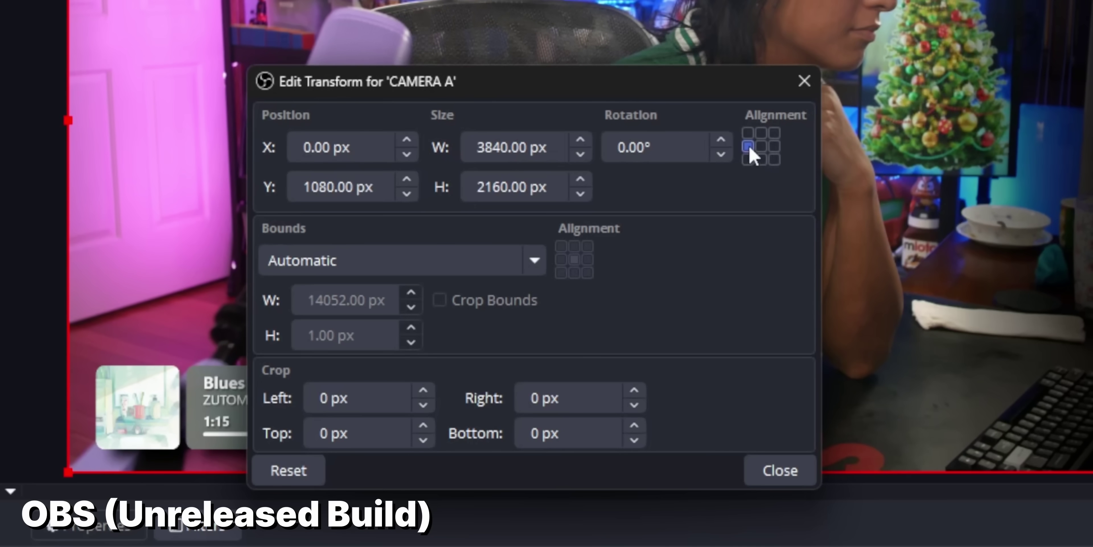
click(774, 160)
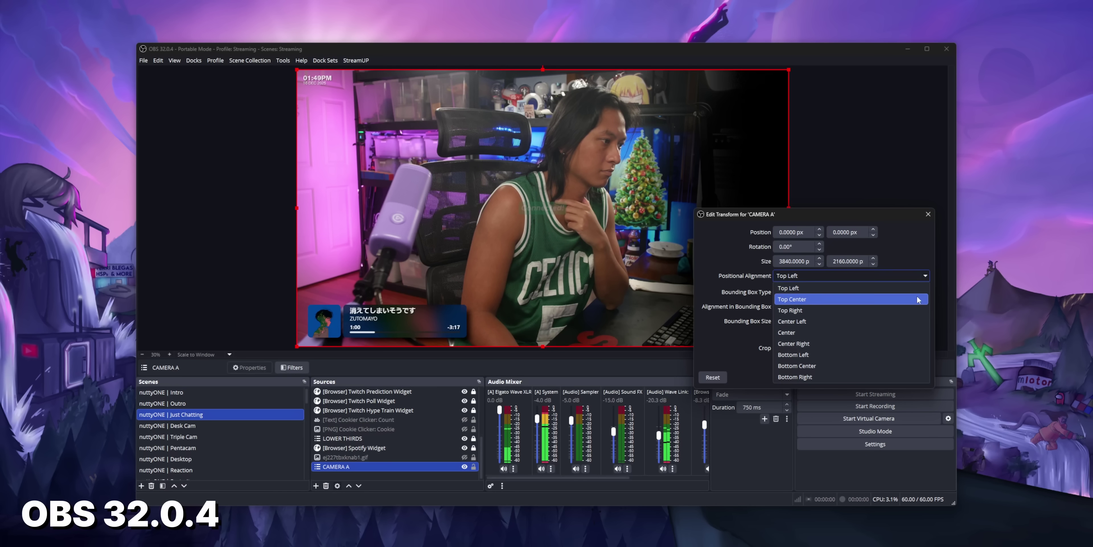
Step: In 32.0.4, set Positional Alignment to Top Center, then Center Left, then Center Right
click(917, 299)
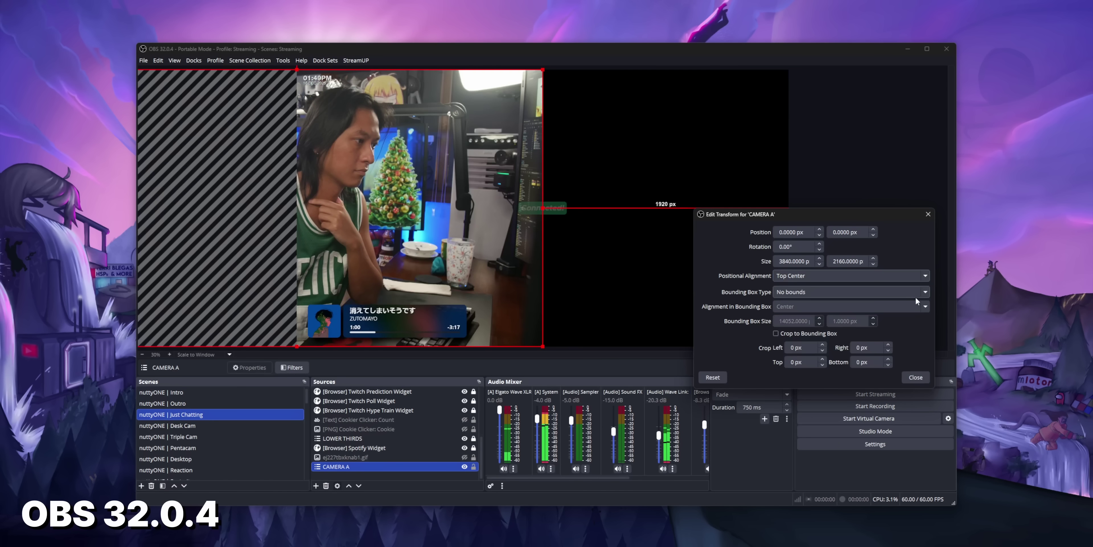
click(916, 276)
click(910, 321)
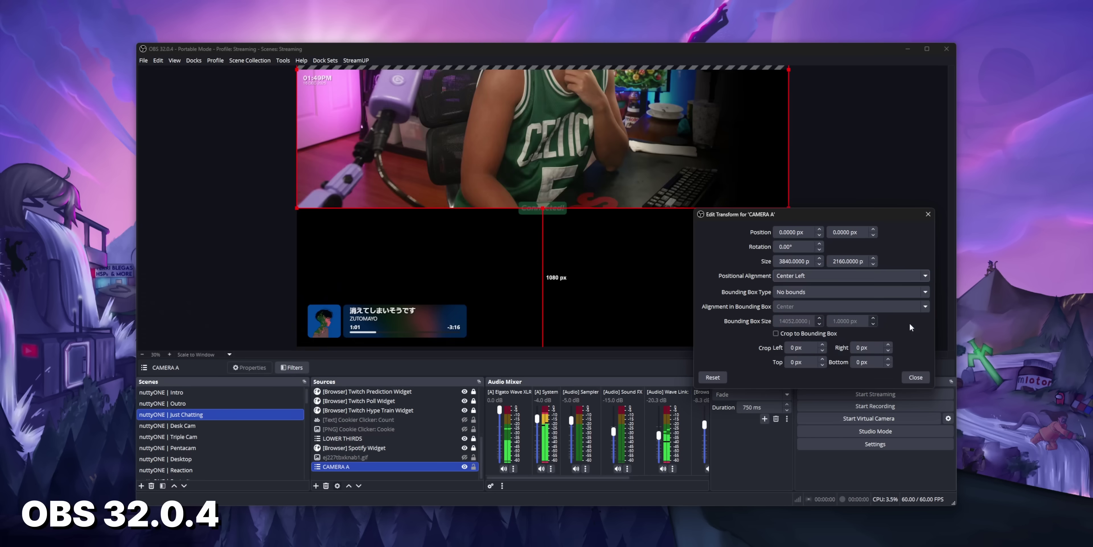
click(910, 276)
click(900, 344)
Step: Show the positional alignment and bounding box type dropdown options in the transform dialogs
click(890, 276)
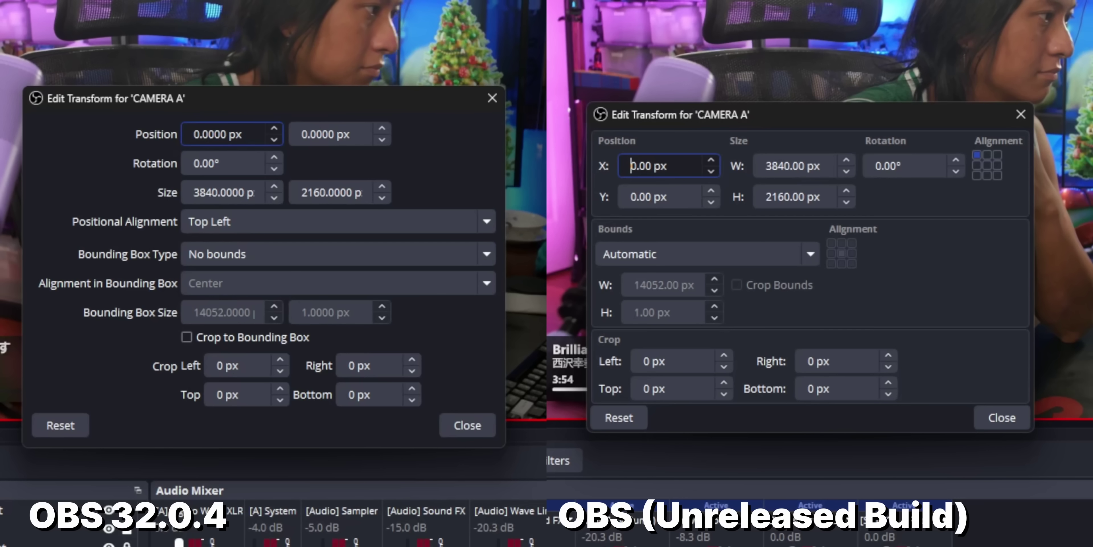
click(439, 251)
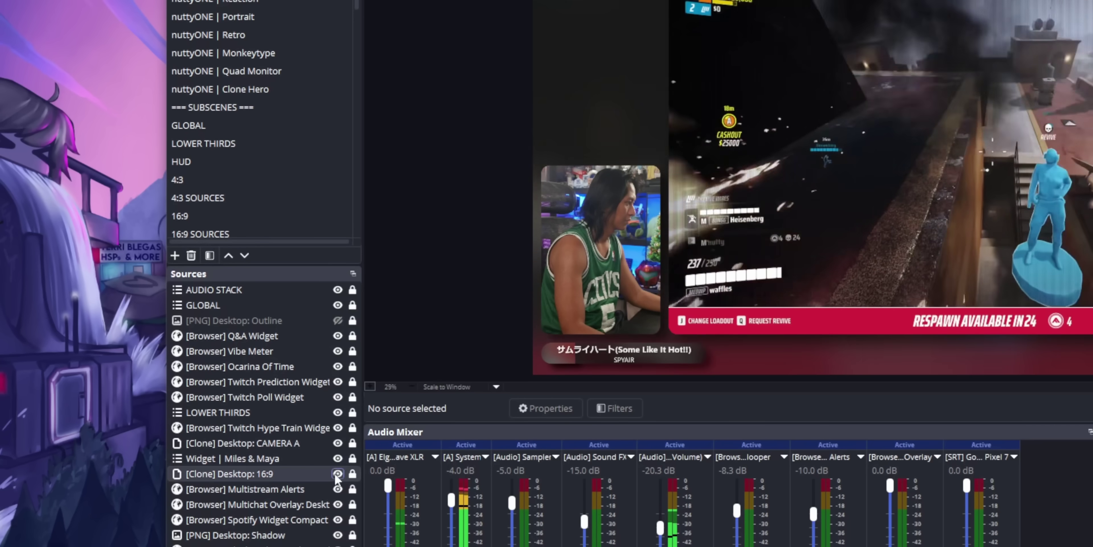
Step: Select [Clone] Desktop: CAMERA A and reveal its Show Transition choices from the context menu
click(328, 441)
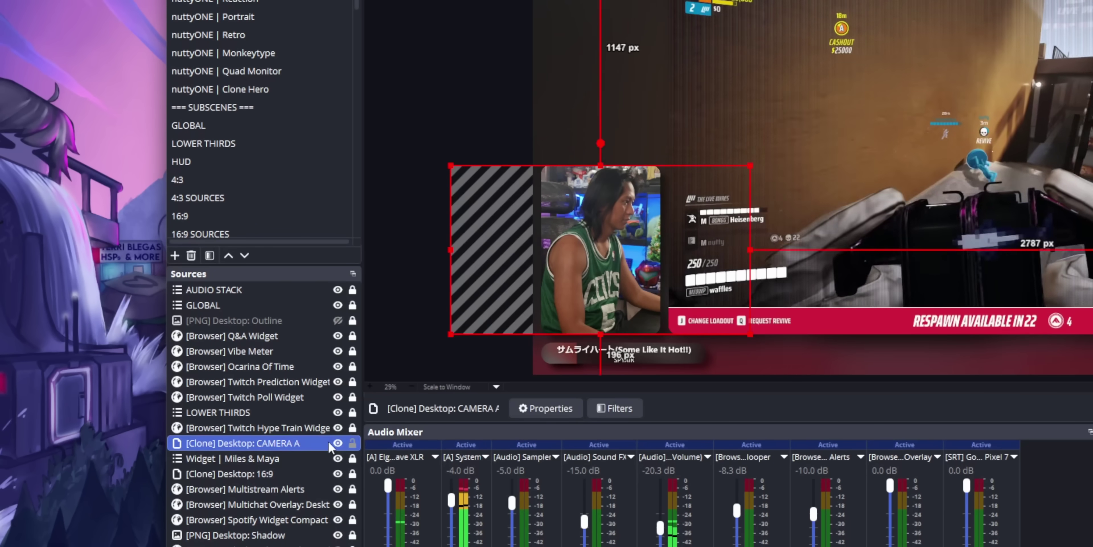
right_click(328, 442)
mouse_move(486, 191)
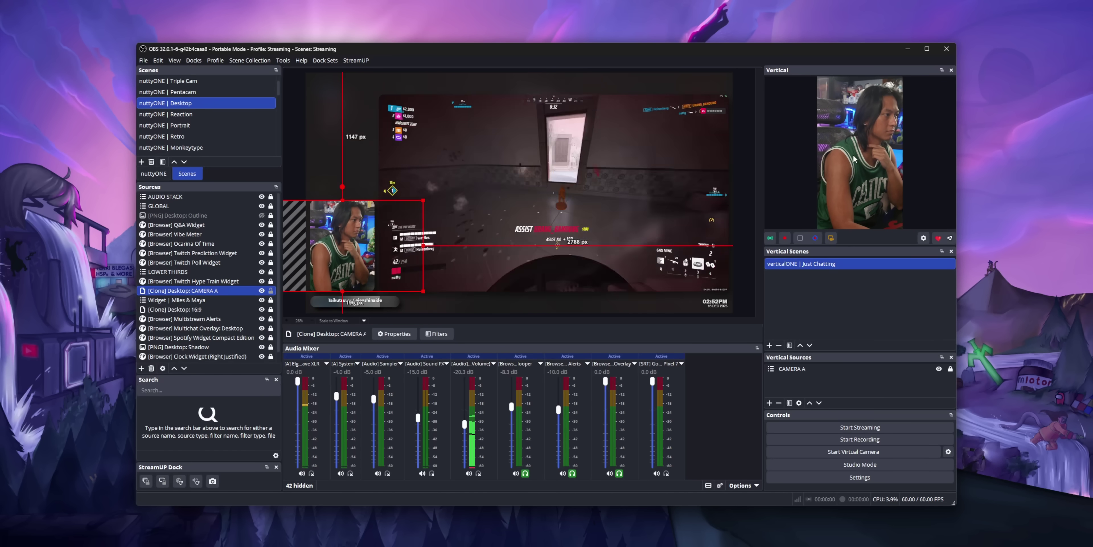
Step: Select CAMERA A in the Vertical preview, then deselect everything in the main and Vertical previews
click(915, 369)
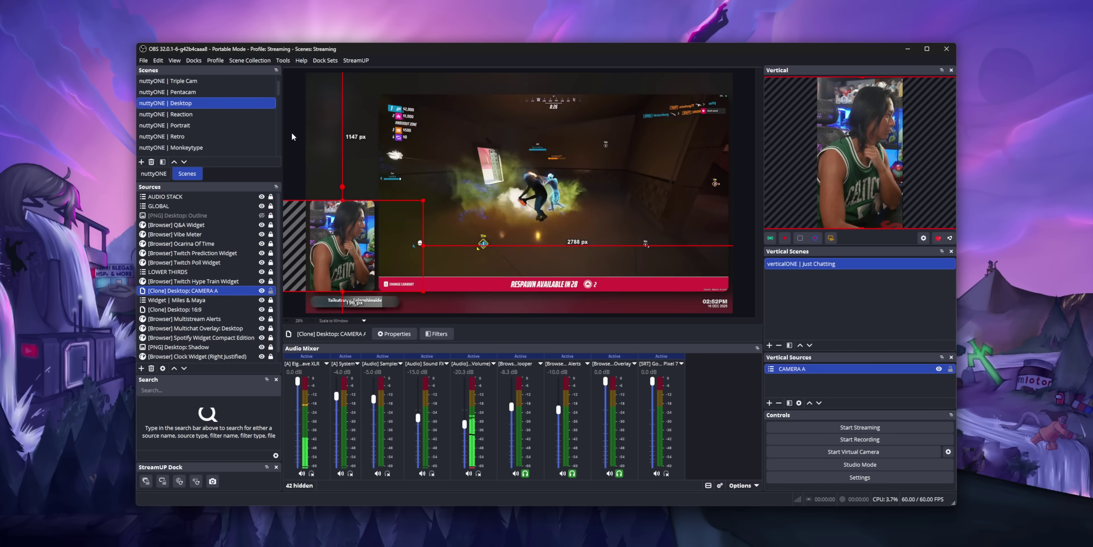
click(747, 170)
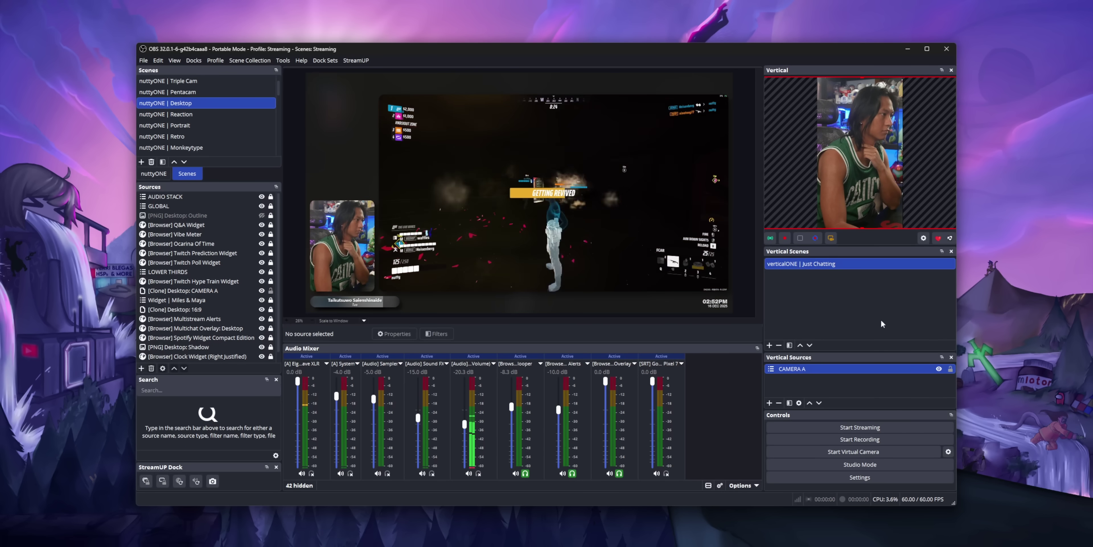
click(793, 117)
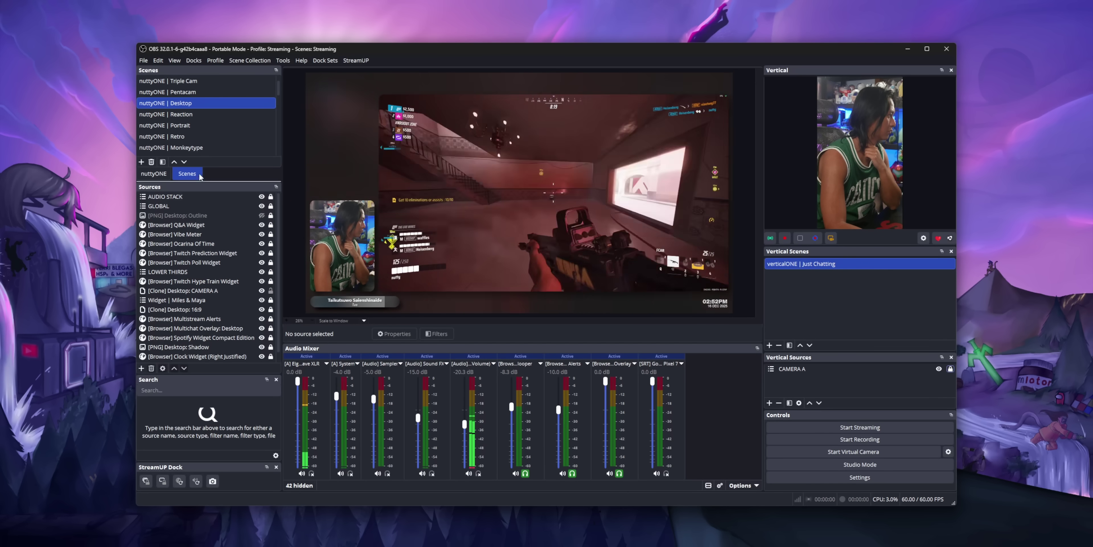
Step: Switch the main canvas to nuttyONE | Just Chatting, then nuttyONE | Desk Cam
scroll(198, 135, up, 3)
click(199, 132)
scroll(201, 123, up, 1)
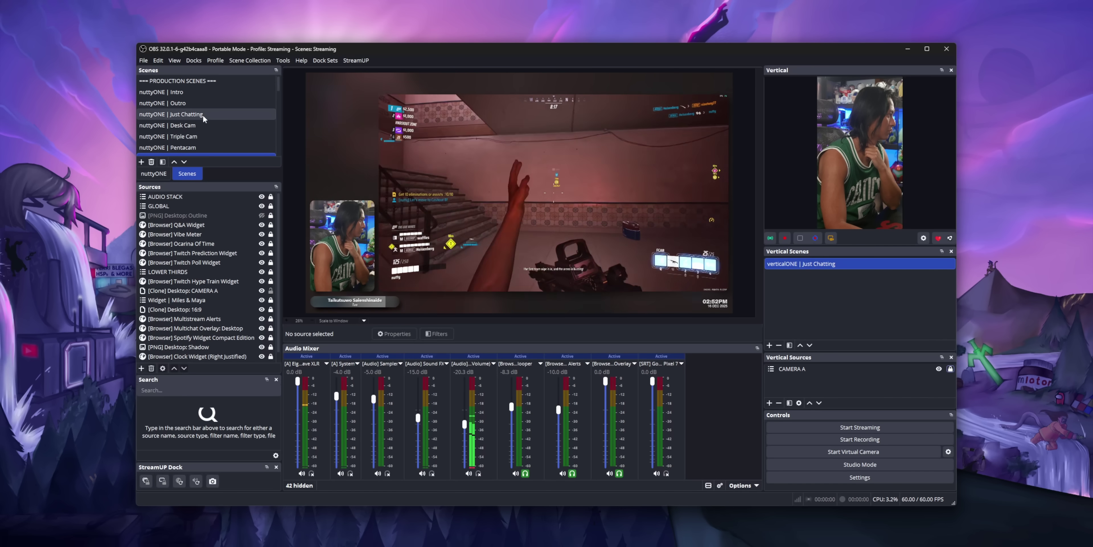
click(203, 114)
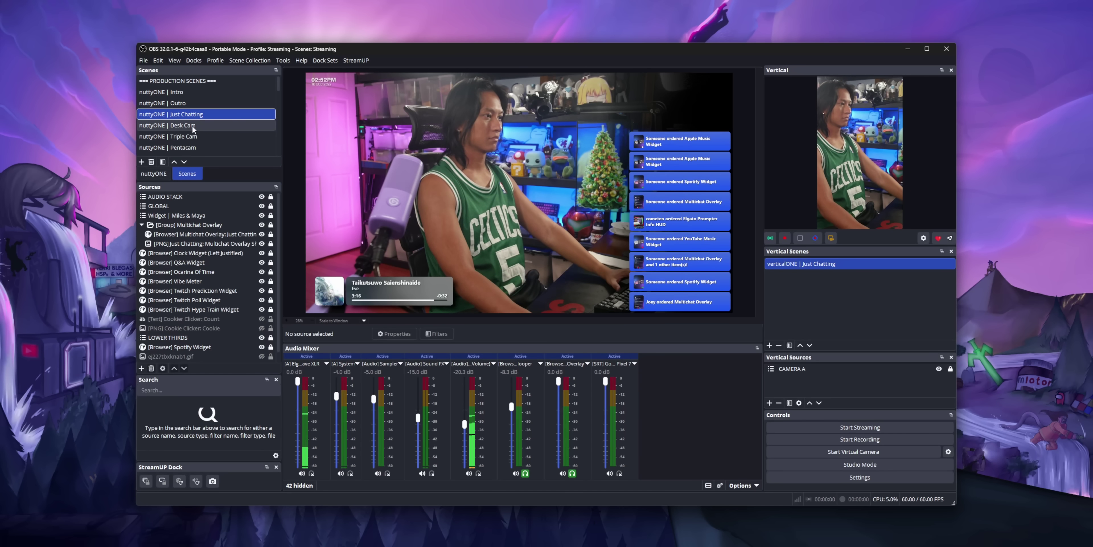
scroll(193, 125, down, 3)
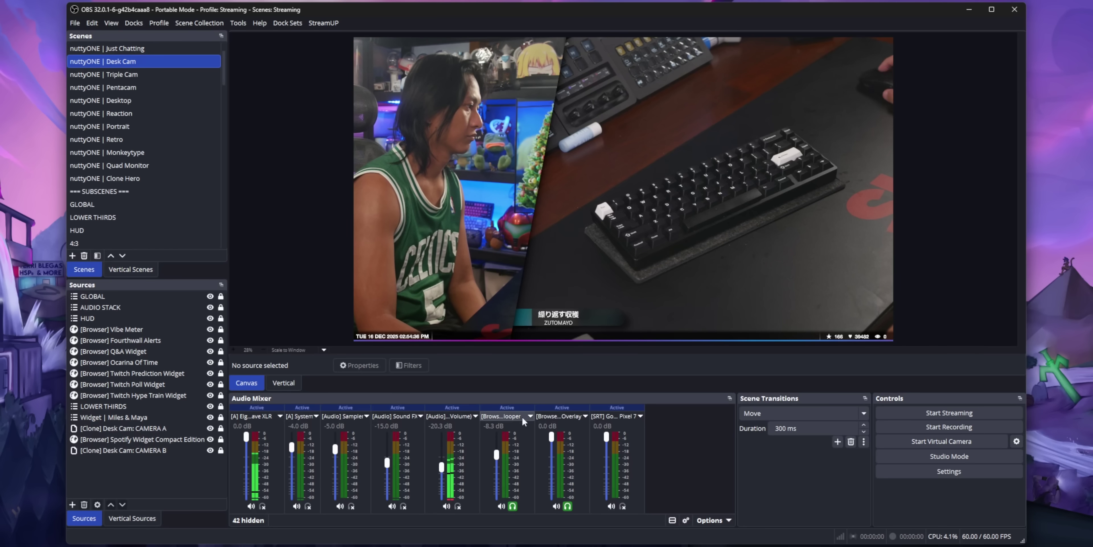
Step: Switch to the Vertical canvas, showing verticalONE | Just Chatting with its CAMERA A source
click(298, 385)
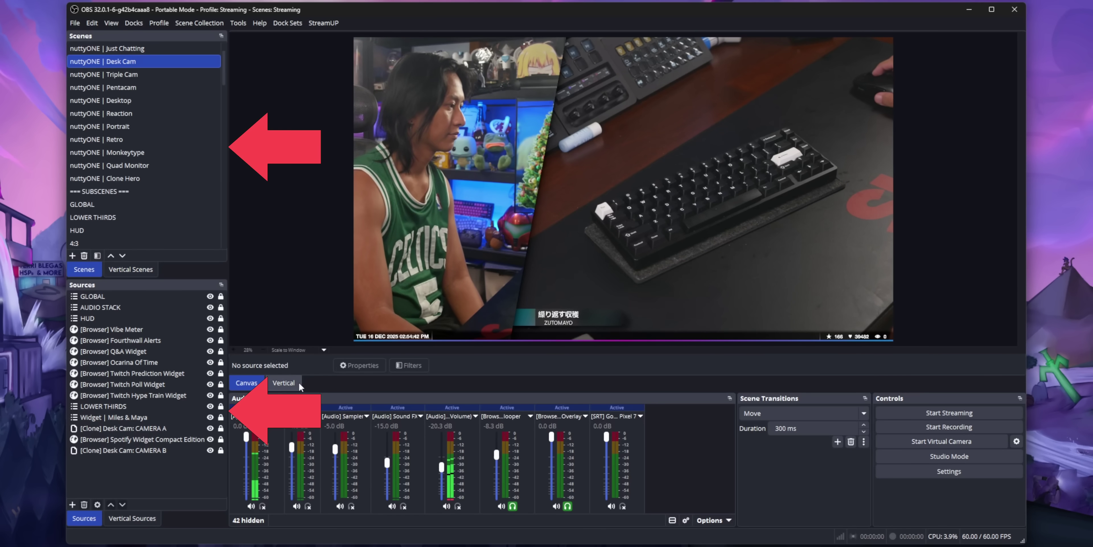
click(297, 383)
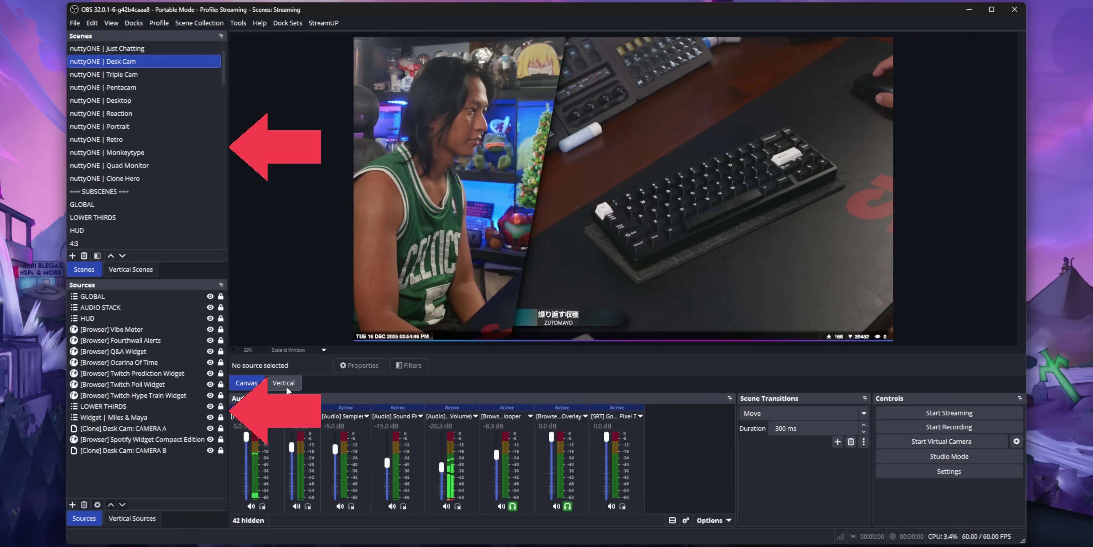
click(287, 386)
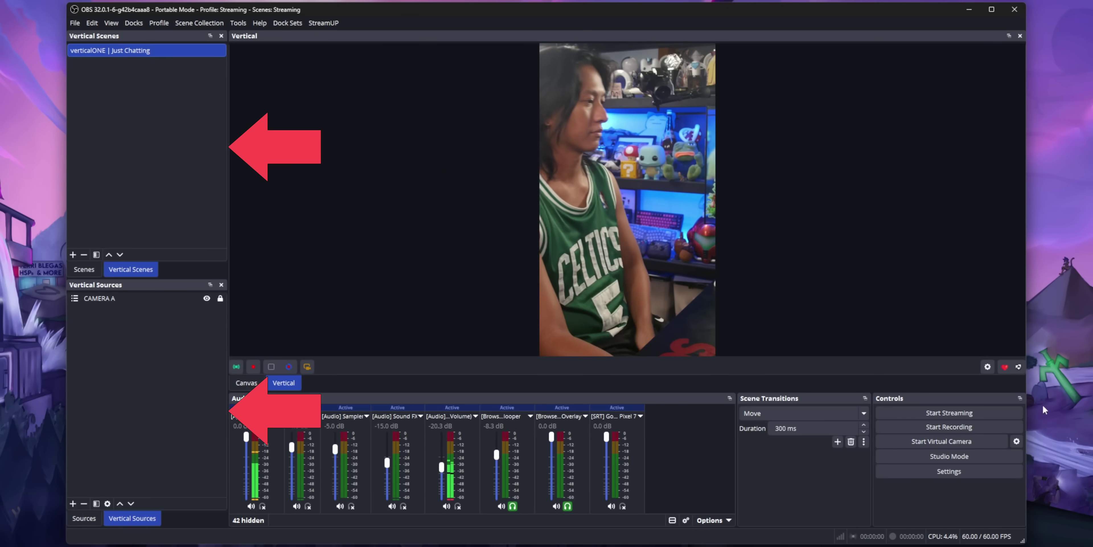